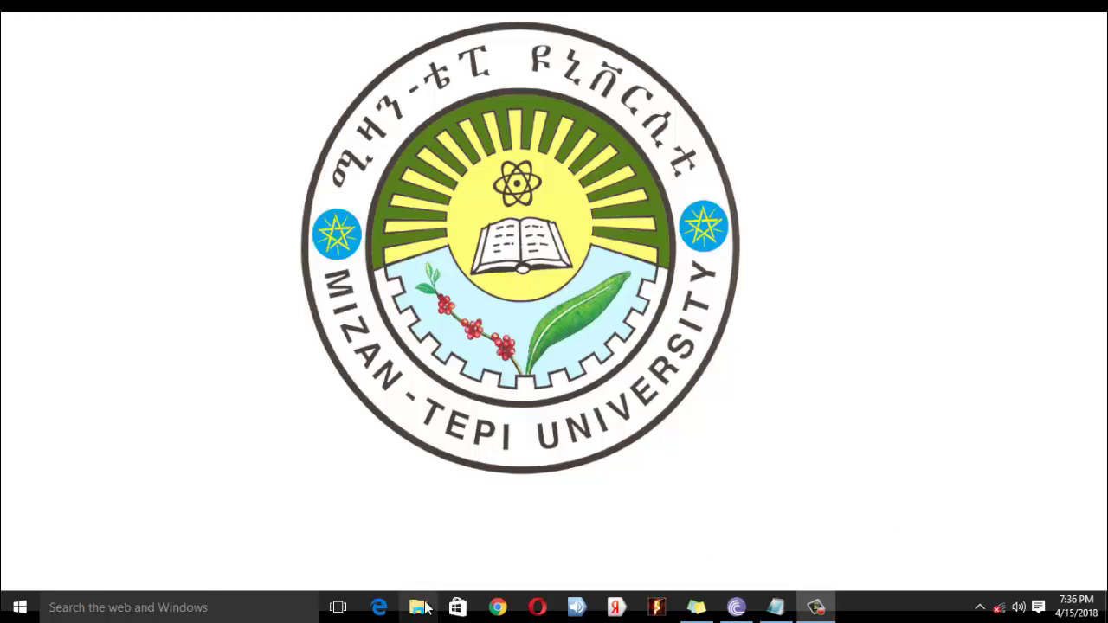
- Close the File Explorer window so only the university-logo desktop shows
key("super+e")
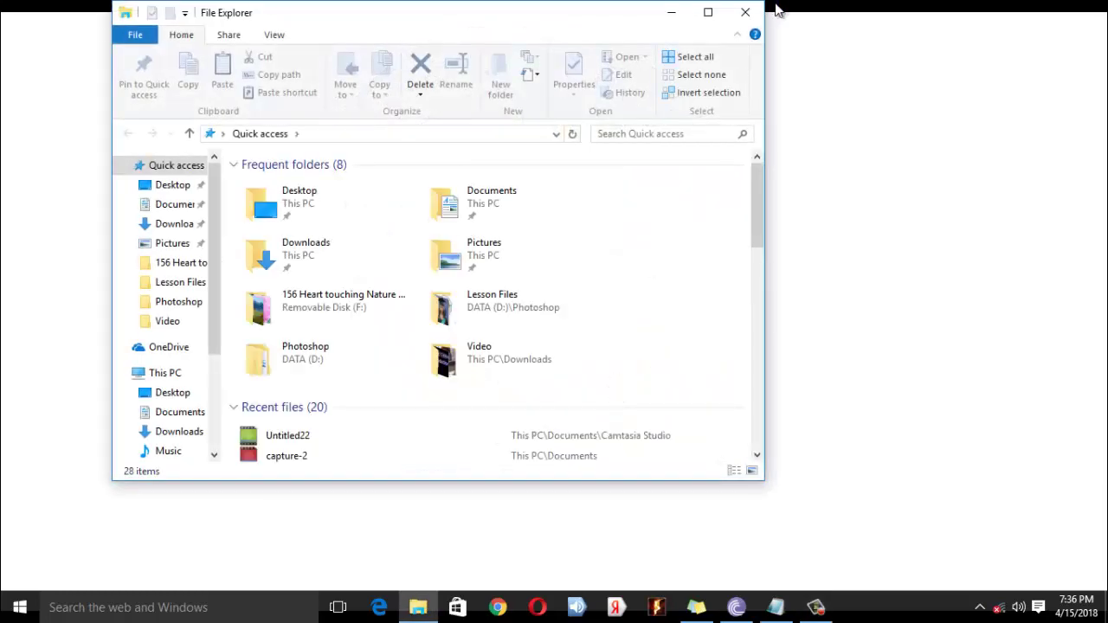
left_click(752, 13)
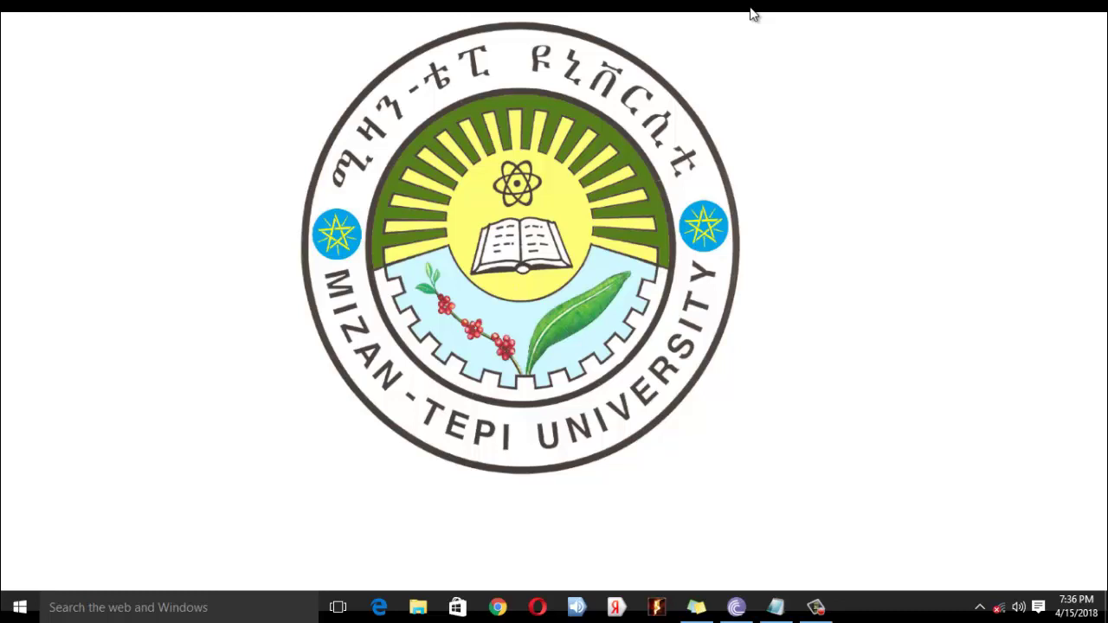
- Launch Adobe Photoshop CC from the Start menu and dismiss the Can't install updates notice
left_click(19, 607)
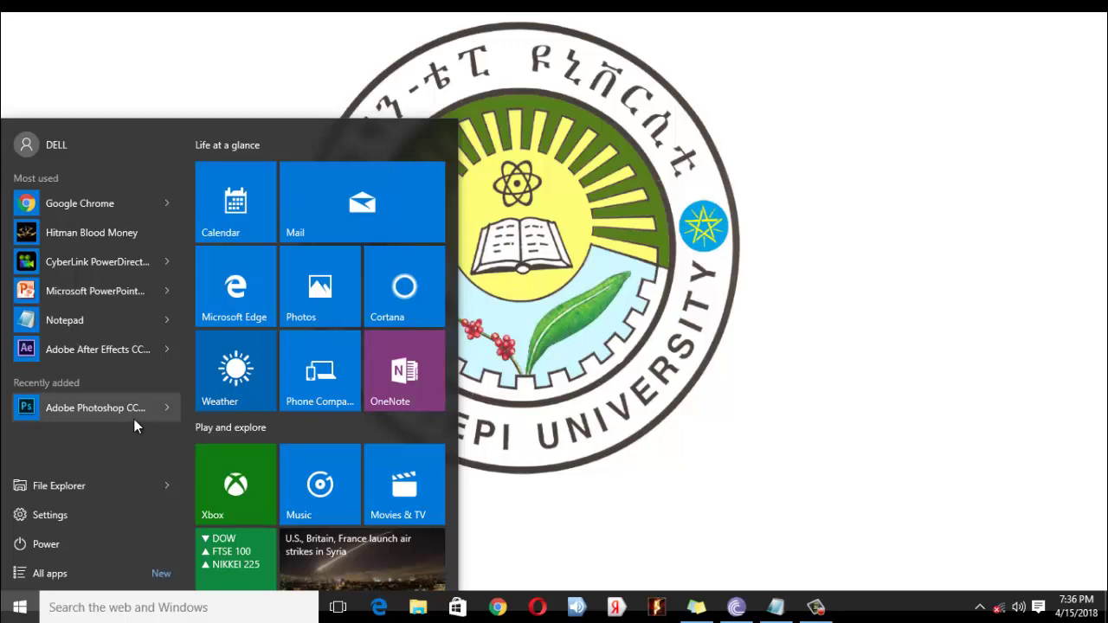
left_click(134, 424)
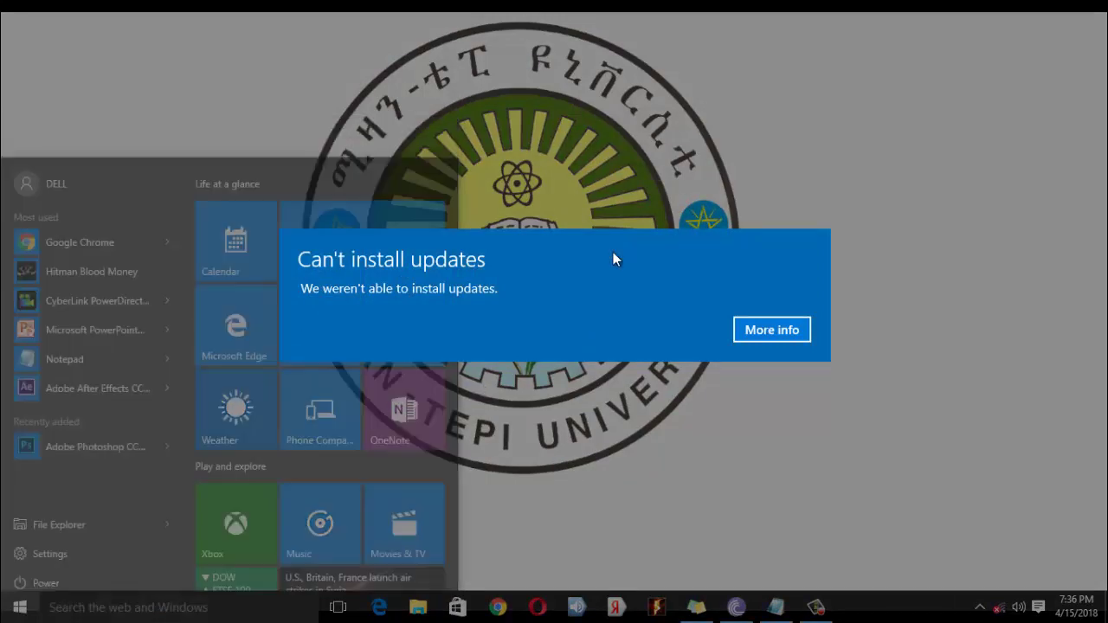
key("super+e")
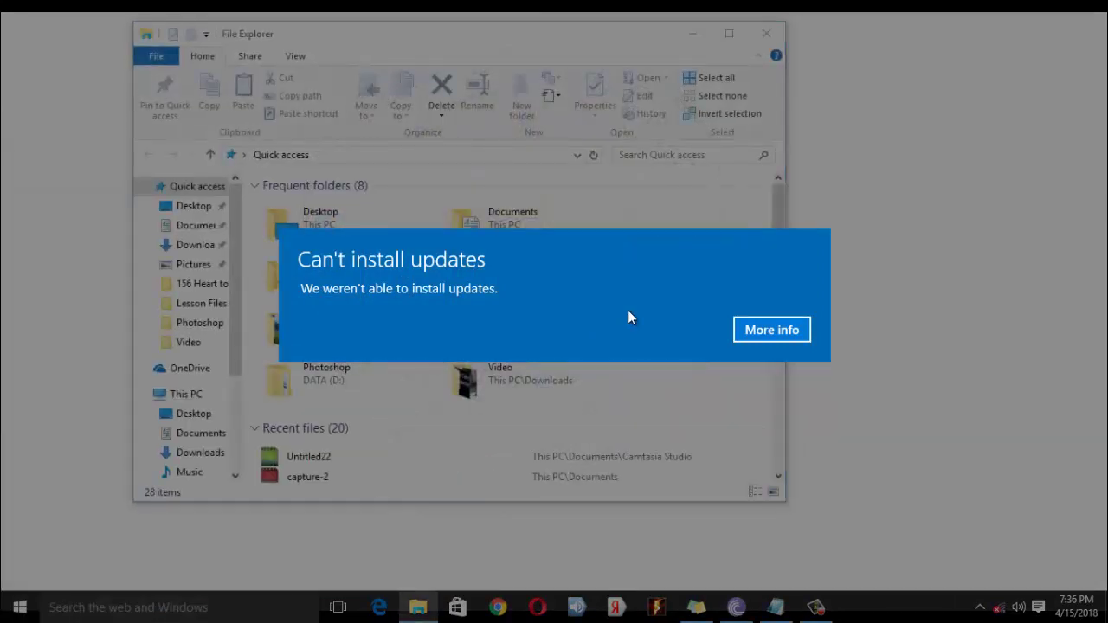
left_click(746, 326)
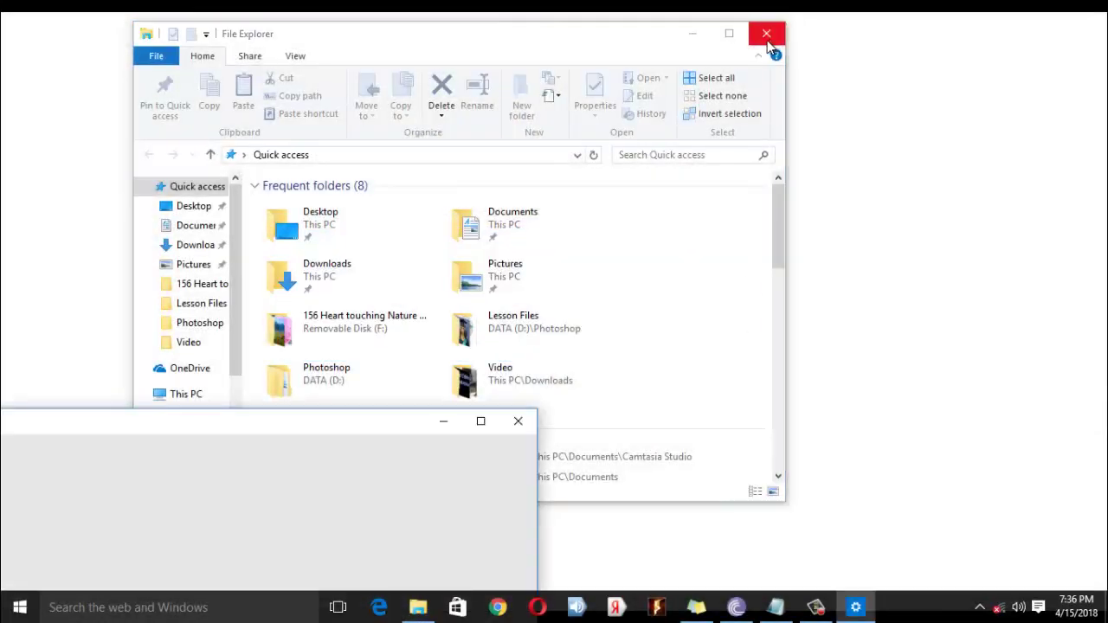
- Close the stray File Explorer and Settings windows, relaunching Photoshop CC from Start
left_click(766, 32)
key("super")
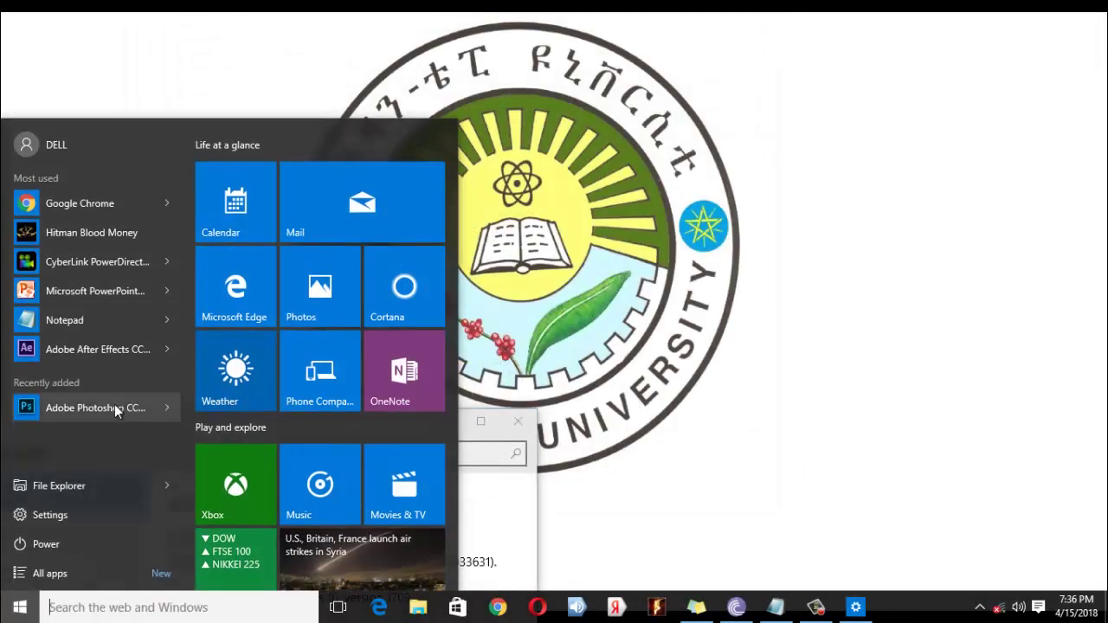
left_click(133, 405)
left_click(518, 424)
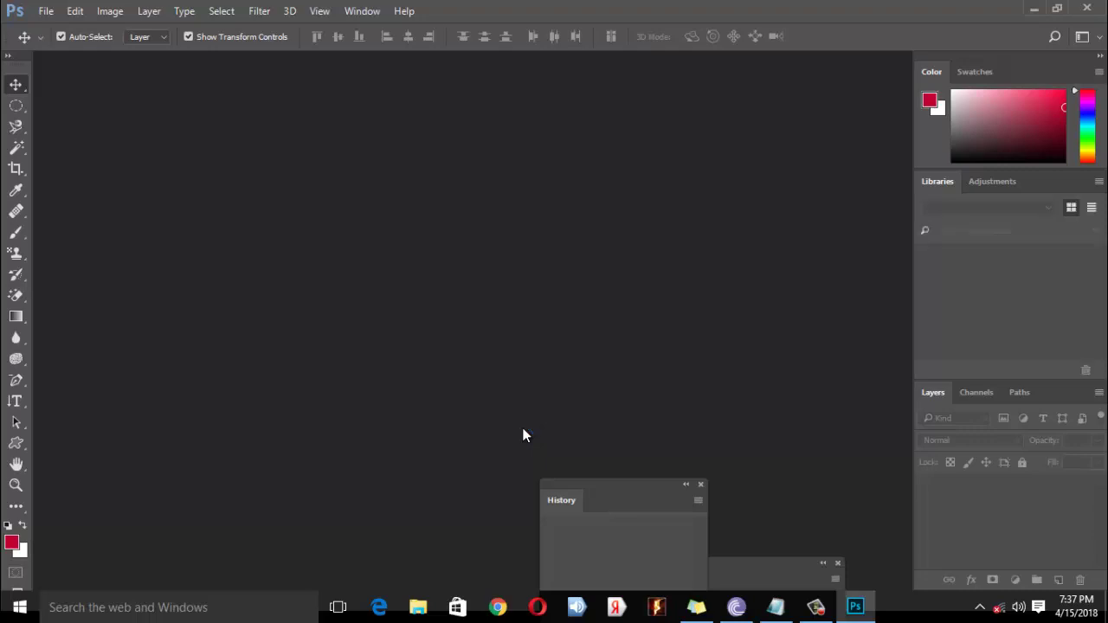
- Open the portrait 60O0A5008.jpg from the Lesson Files folder via File > Open
left_click(46, 10)
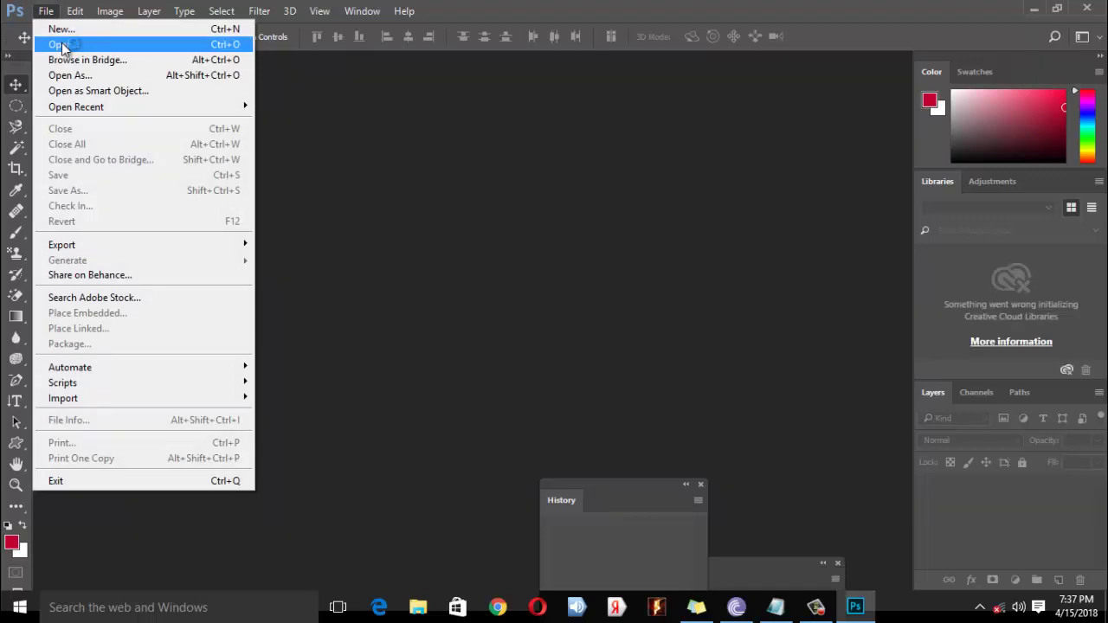
left_click(63, 45)
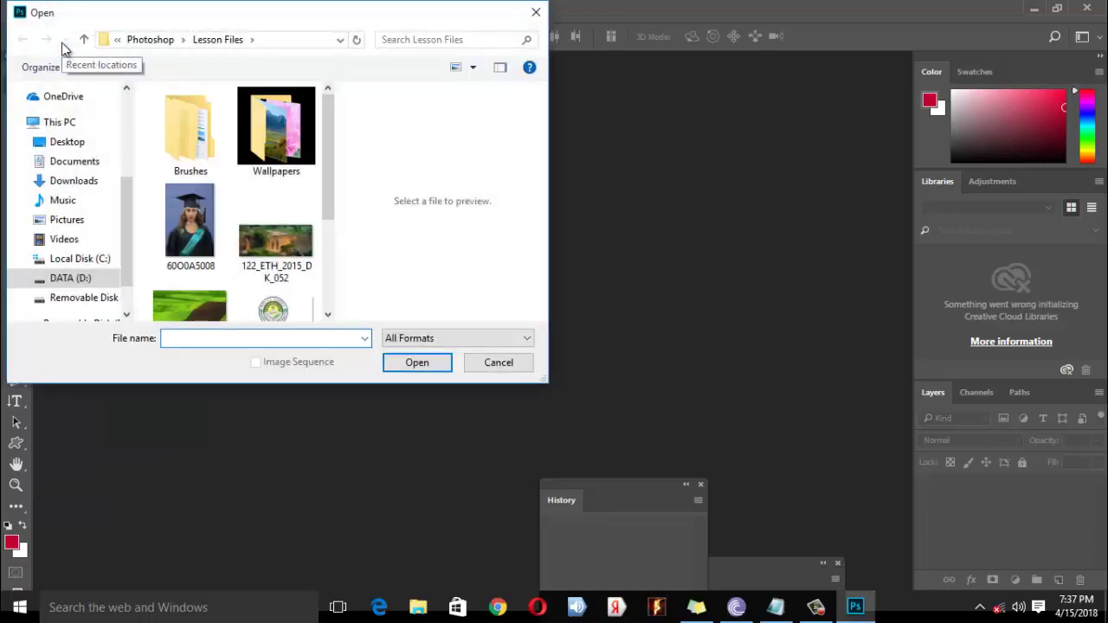
left_click(192, 218)
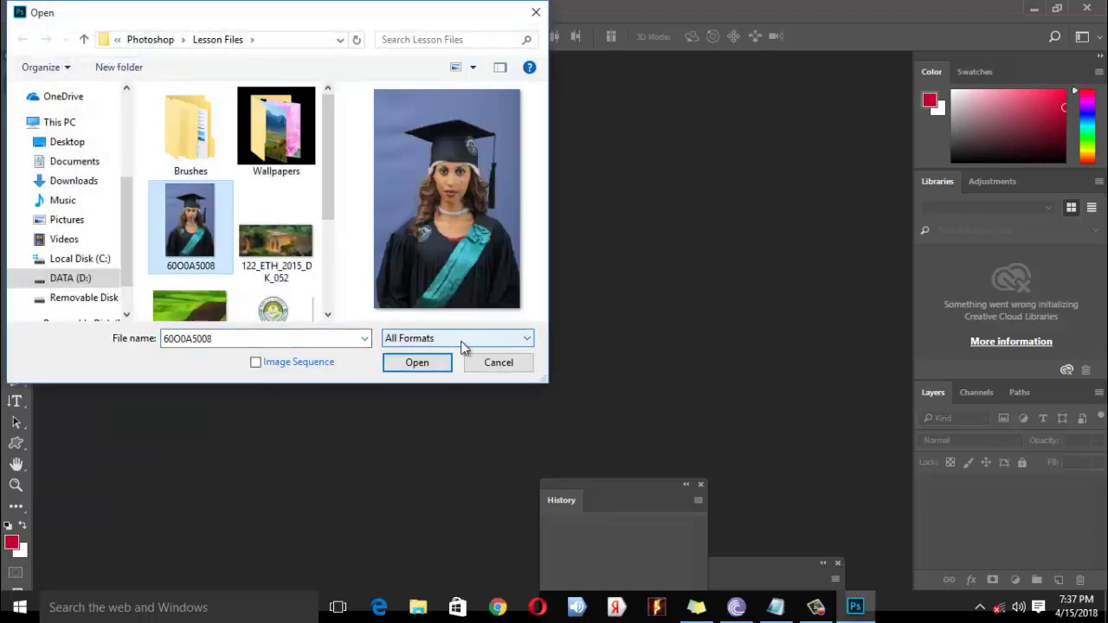
left_click(423, 366)
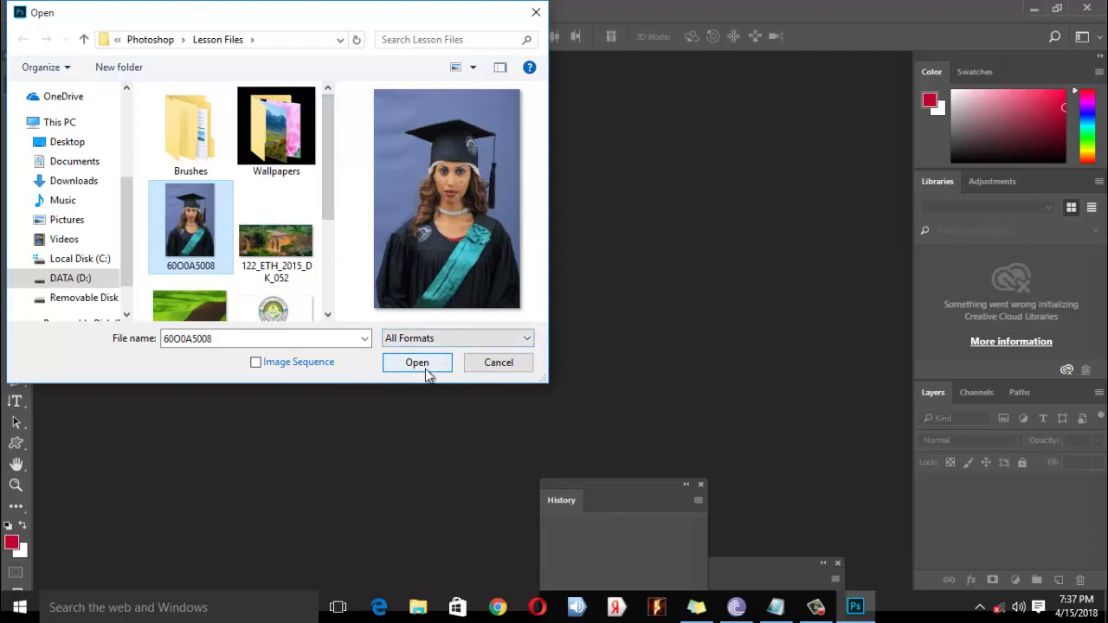
left_click(442, 367)
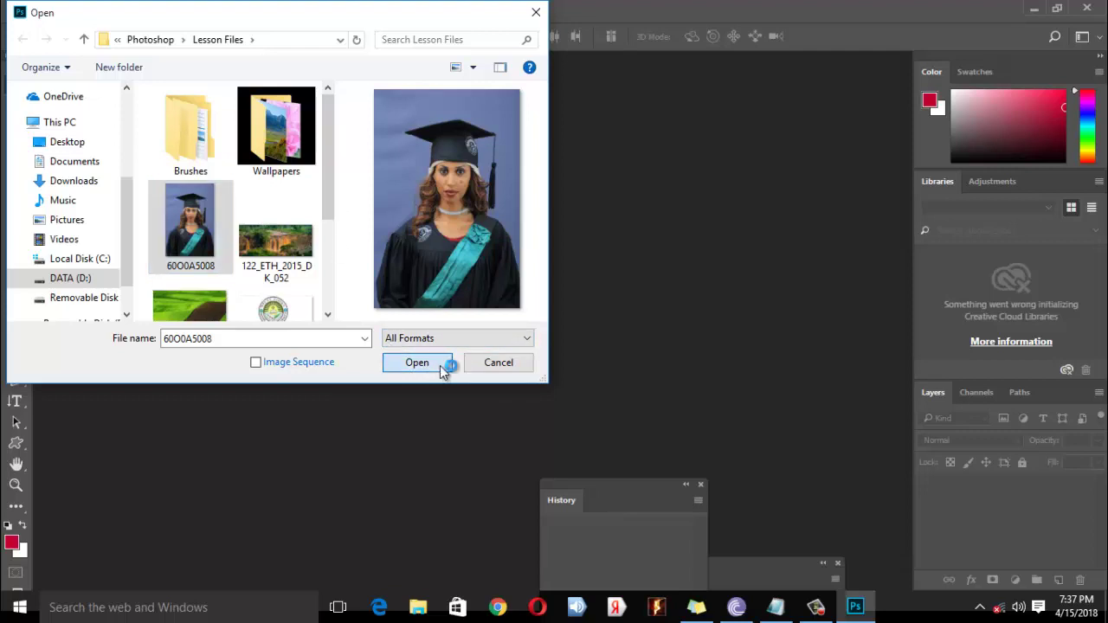
left_click(442, 367)
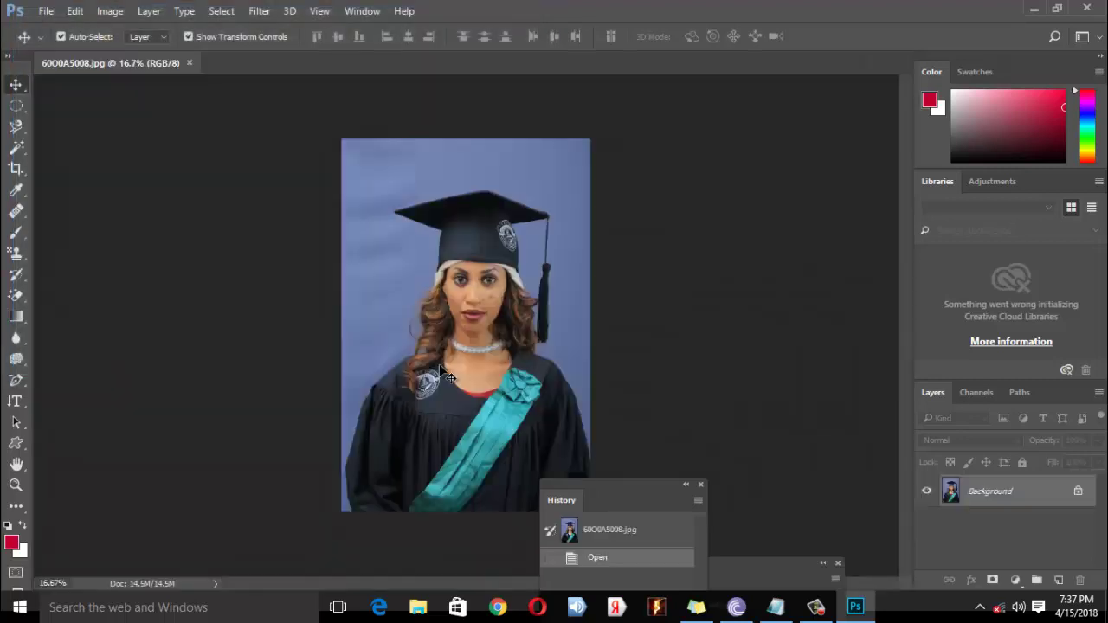
key("ctrl")
key("ctrl+plus")
key("ctrl+plus")
key("ctrl+plus")
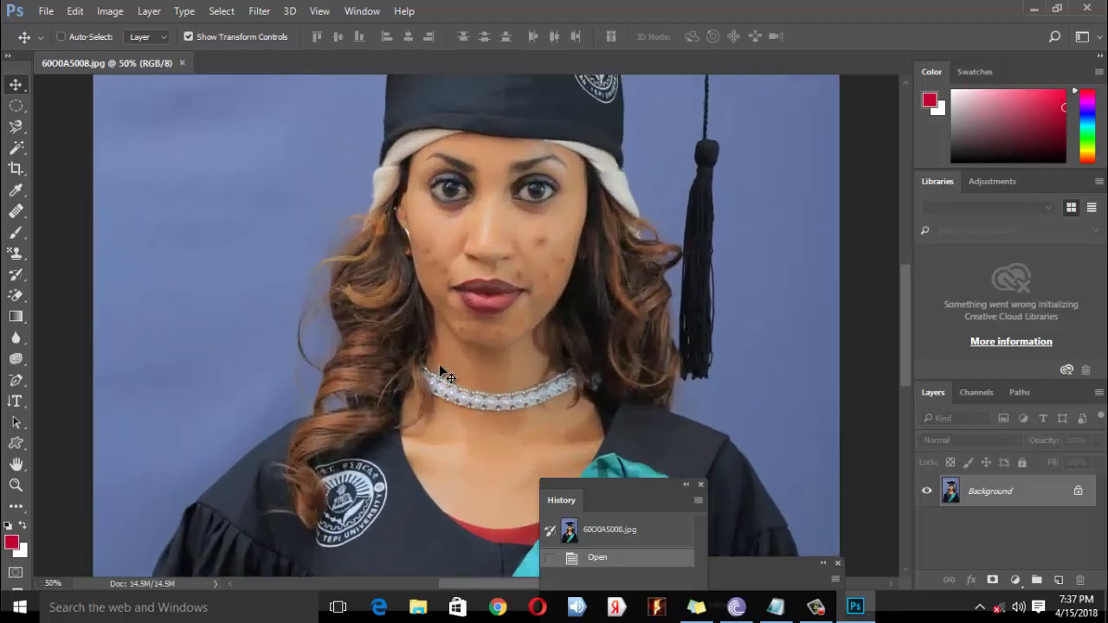
key("ctrl+plus")
key("ctrl+plus")
key("ctrl+minus")
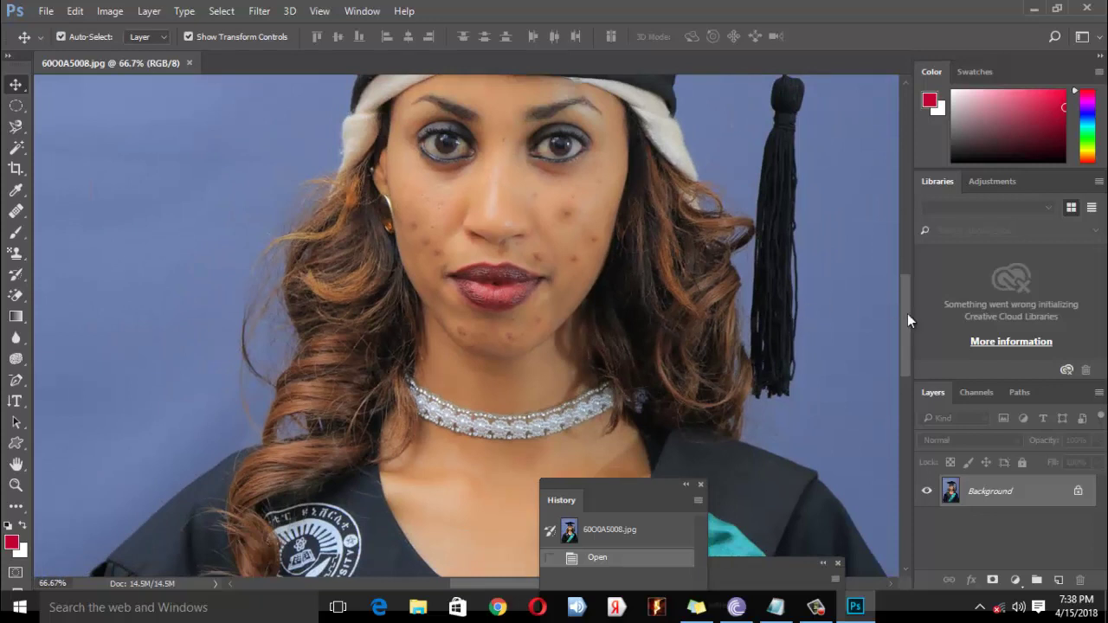
scroll(907, 313, "up", 2)
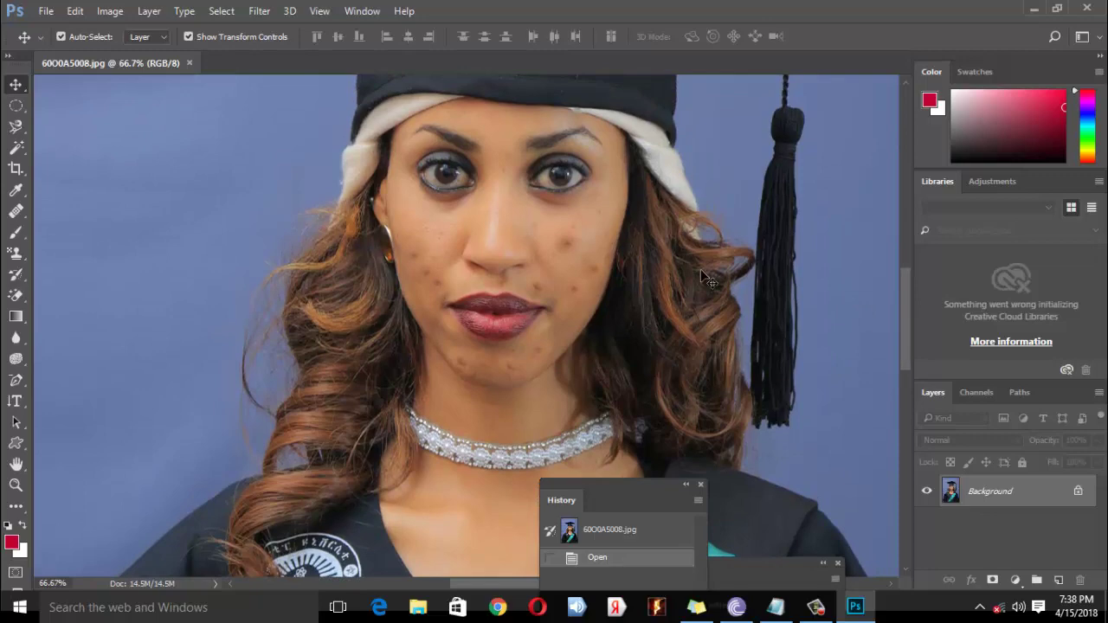
key("ctrl")
key("ctrl+minus")
key("ctrl+minus")
key("ctrl+minus")
key("ctrl+minus")
key("ctrl+minus")
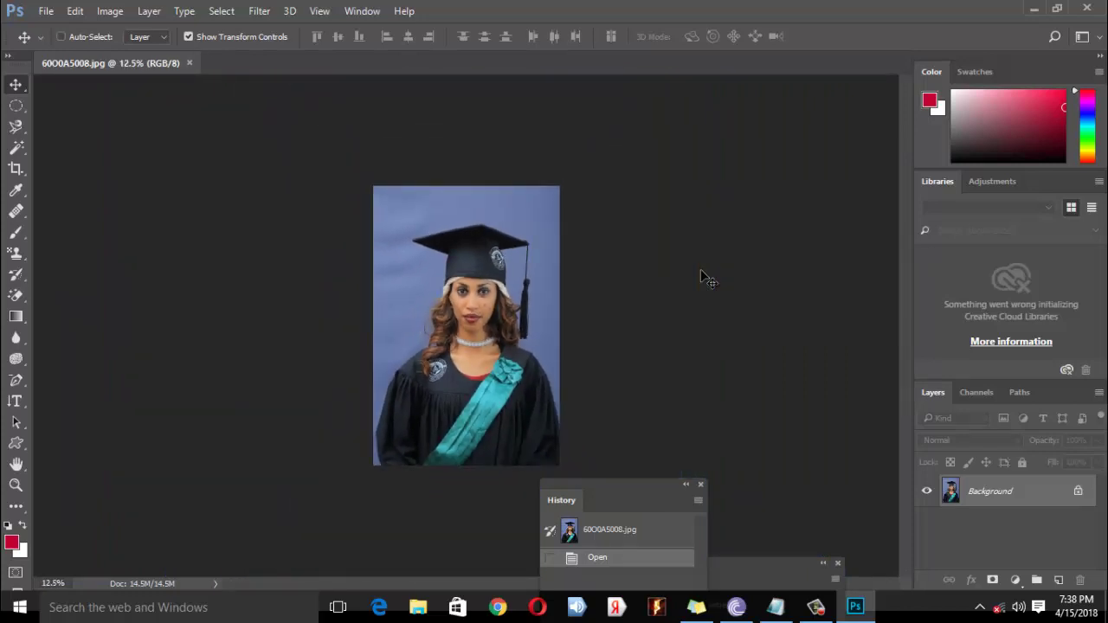
key("ctrl+plus")
key("ctrl+plus")
key("ctrl+plus")
key("ctrl+plus")
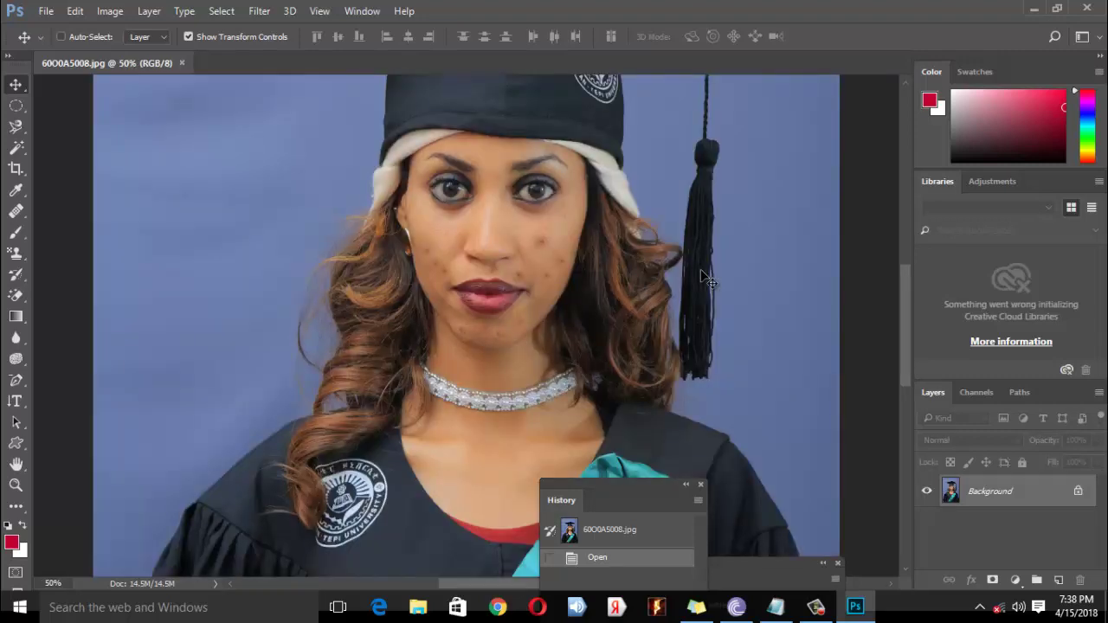
key("ctrl+minus")
key("ctrl+minus")
key("ctrl+minus")
key("ctrl+minus")
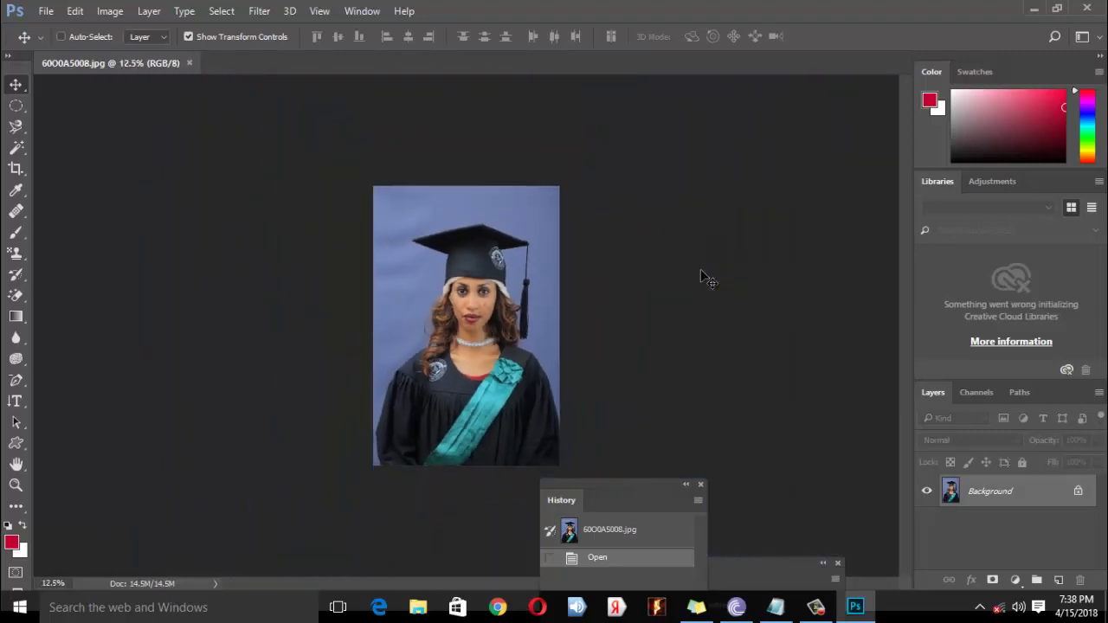
key("ctrl+plus")
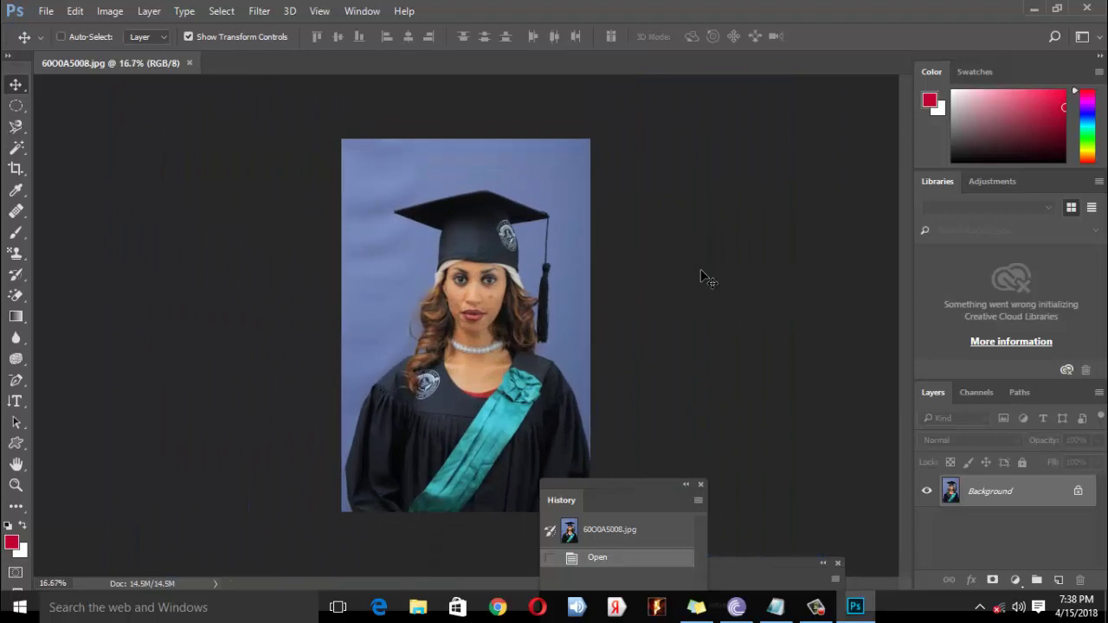
key("ctrl+plus")
key("ctrl+plus")
key("ctrl+plus")
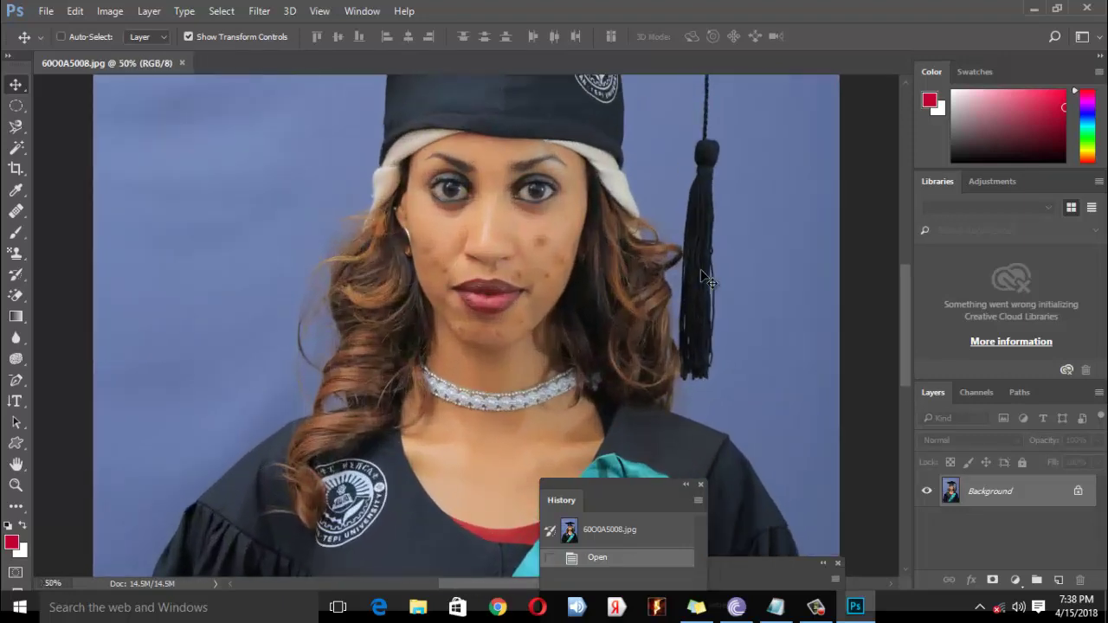
key("ctrl")
left_click_drag(901, 370, 906, 355)
left_click_drag(905, 309, 905, 291)
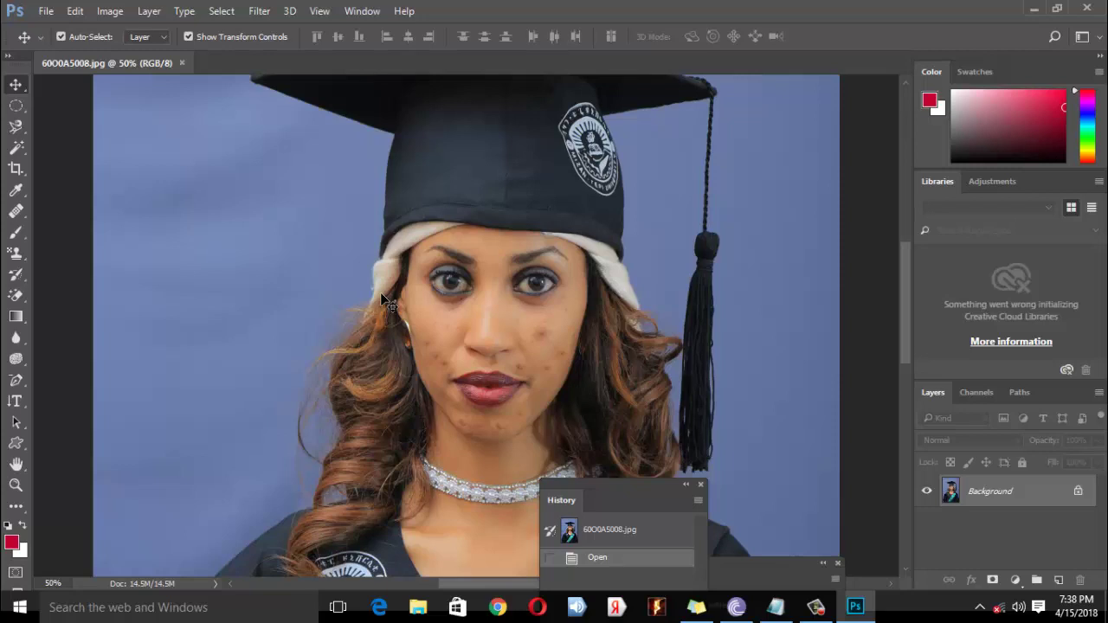
key("ctrl+plus")
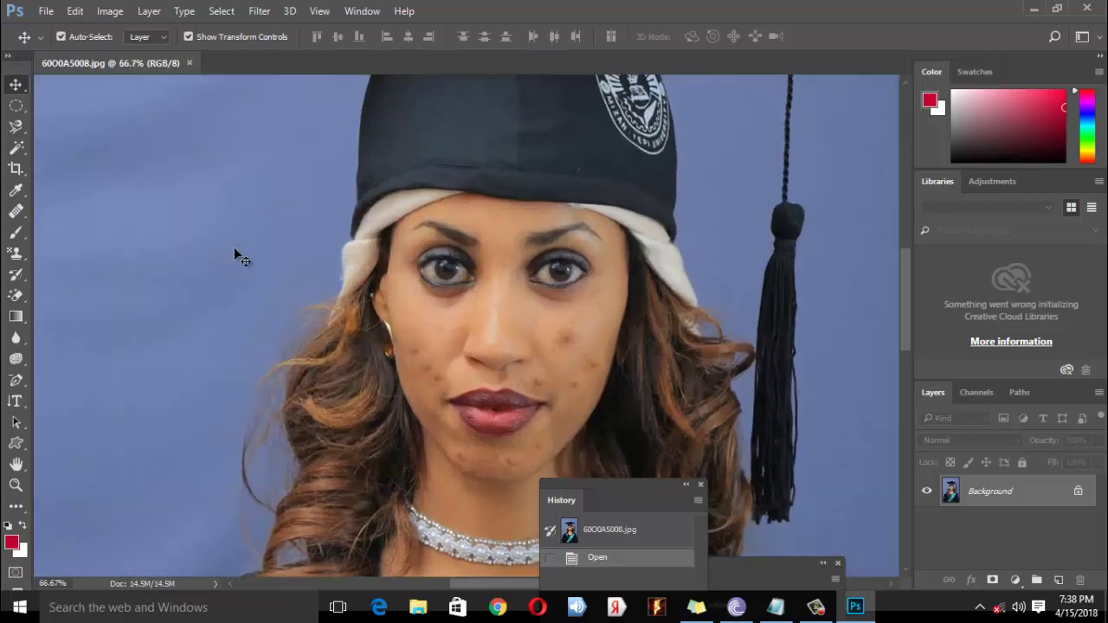
- Select the Content-Aware Spot Healing Brush and size it to 30 px with the bracket keys
left_click(18, 215)
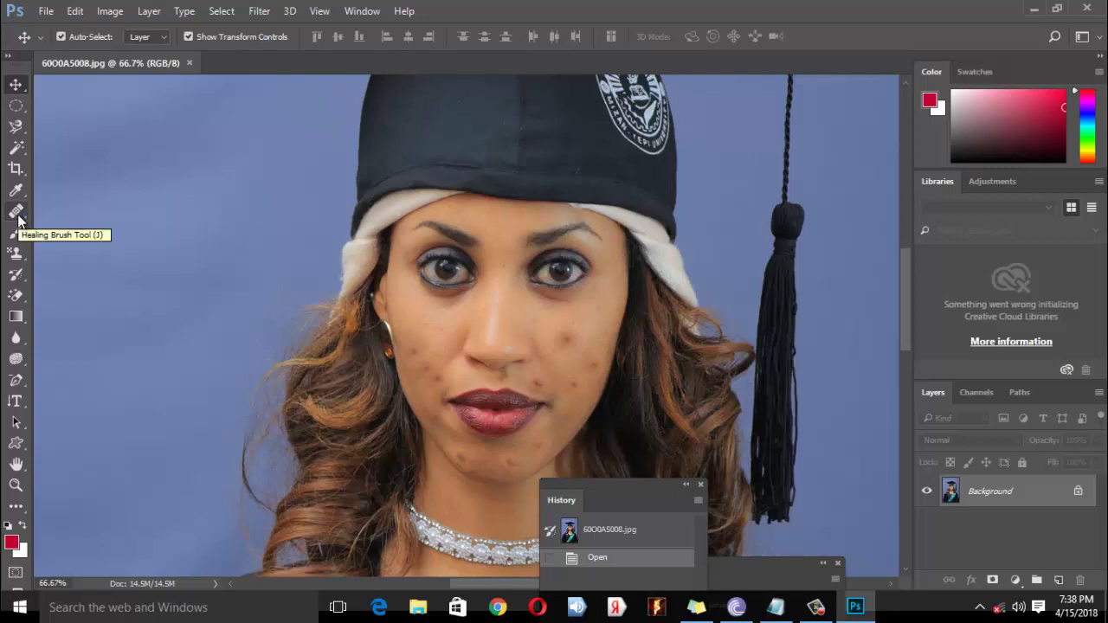
left_click(18, 217)
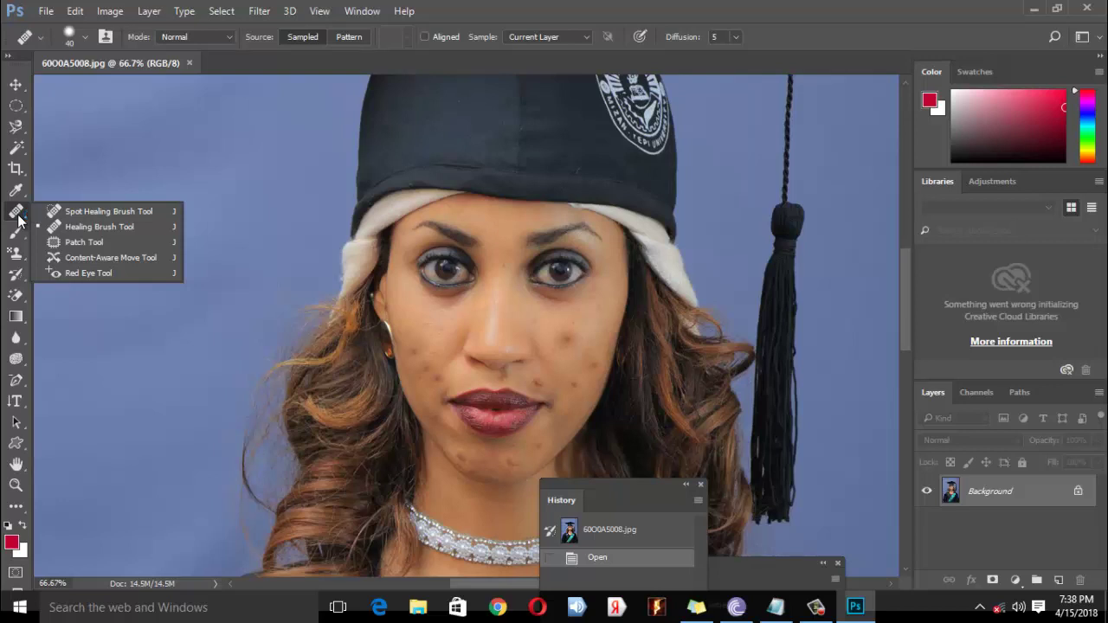
left_click(95, 212)
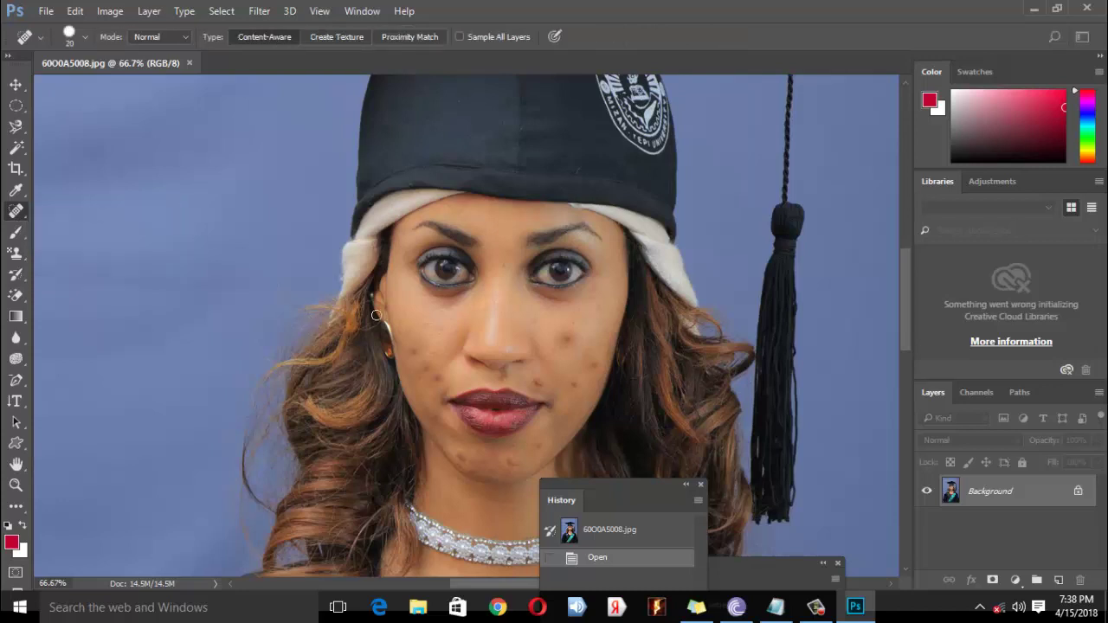
key("bracketright")
key("bracketleft")
key("bracketright")
key("bracketright")
key("bracketleft")
- Try a 37 px, 63%-hardness spot heal on the cheek, then undo it
left_click(86, 37)
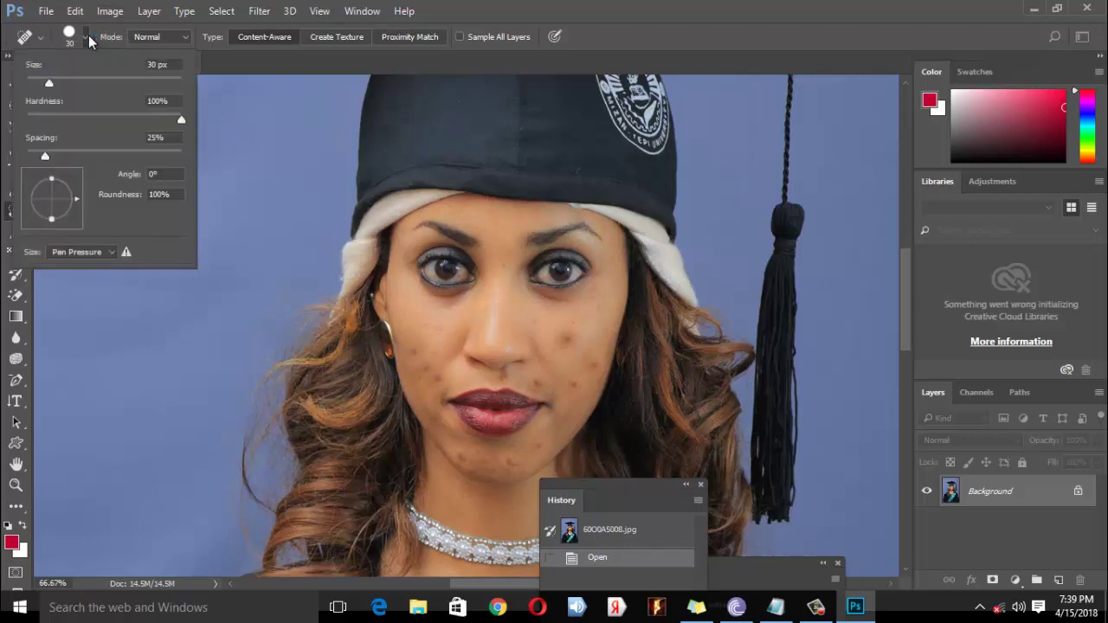
left_click_drag(56, 83, 126, 82)
left_click_drag(92, 83, 49, 83)
left_click(123, 119)
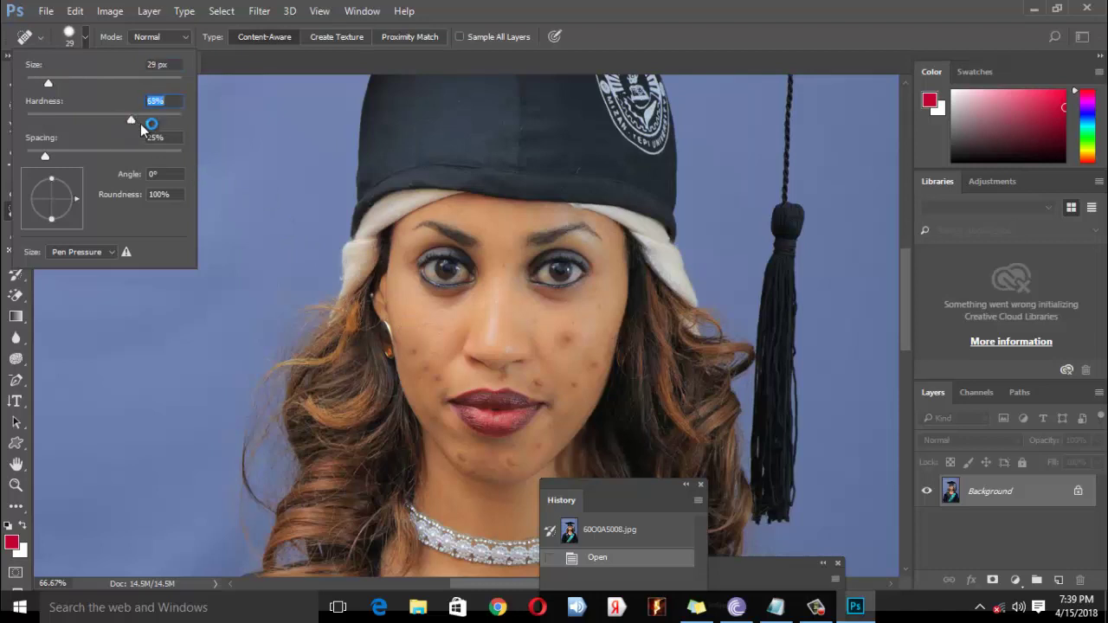
left_click(413, 350)
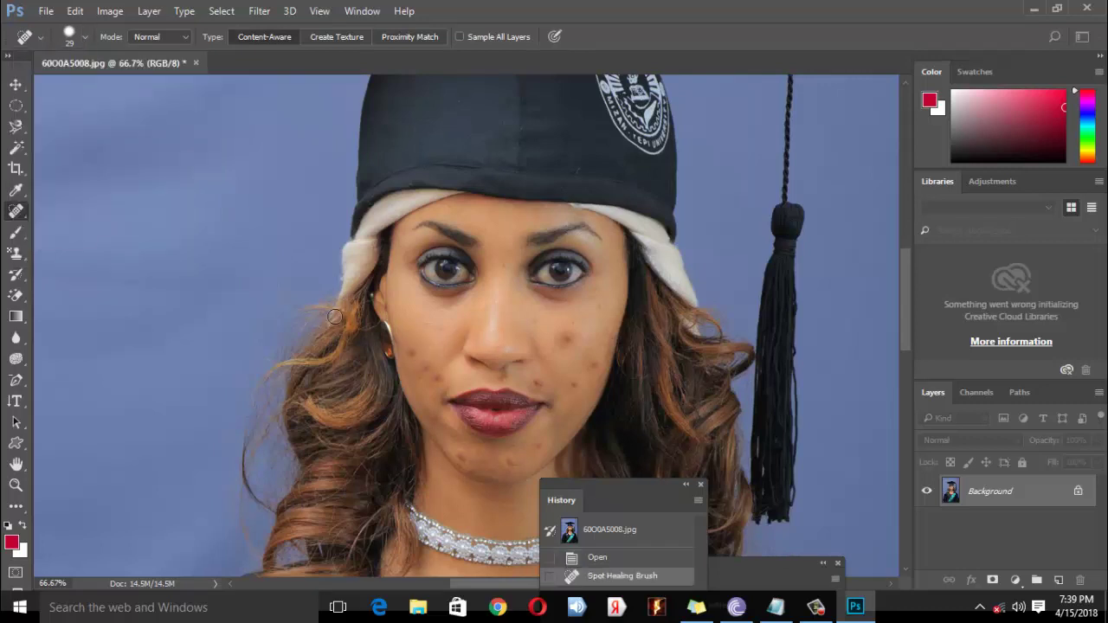
key("ctrl+z")
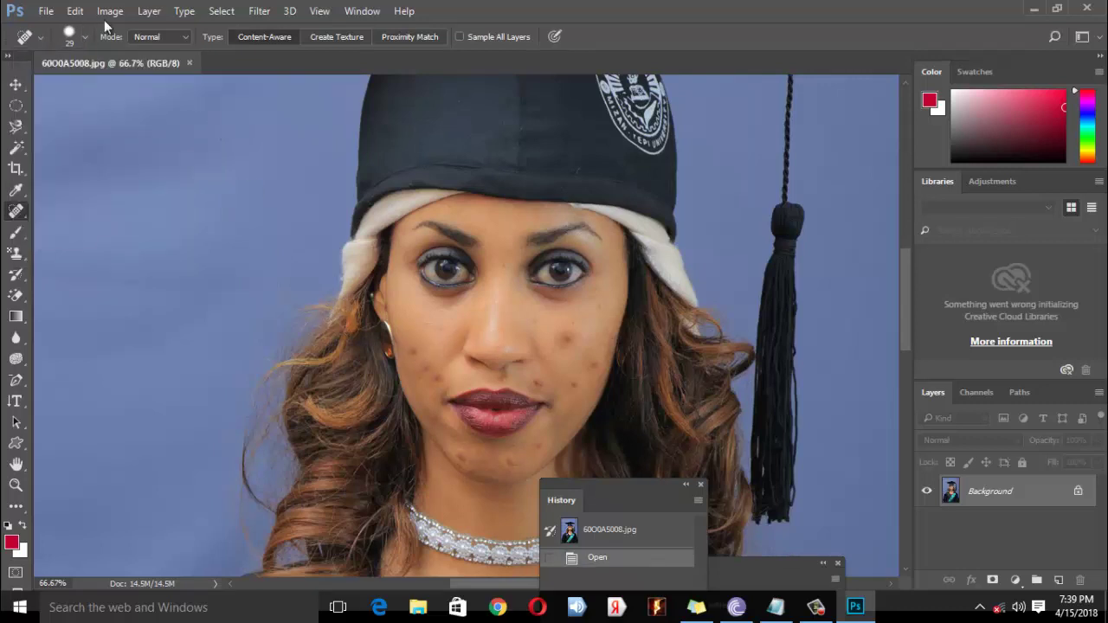
- Set brush hardness back to 100% and heal two dark blemishes on the left cheek
left_click(84, 36)
left_click_drag(134, 119, 215, 116)
left_click(413, 350)
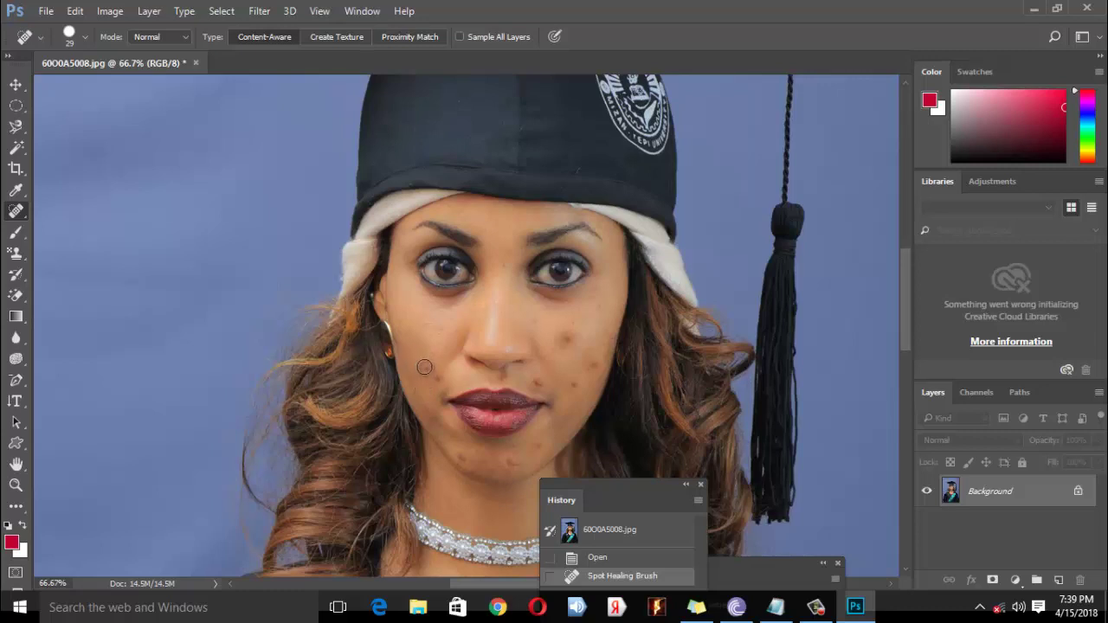
left_click(424, 367)
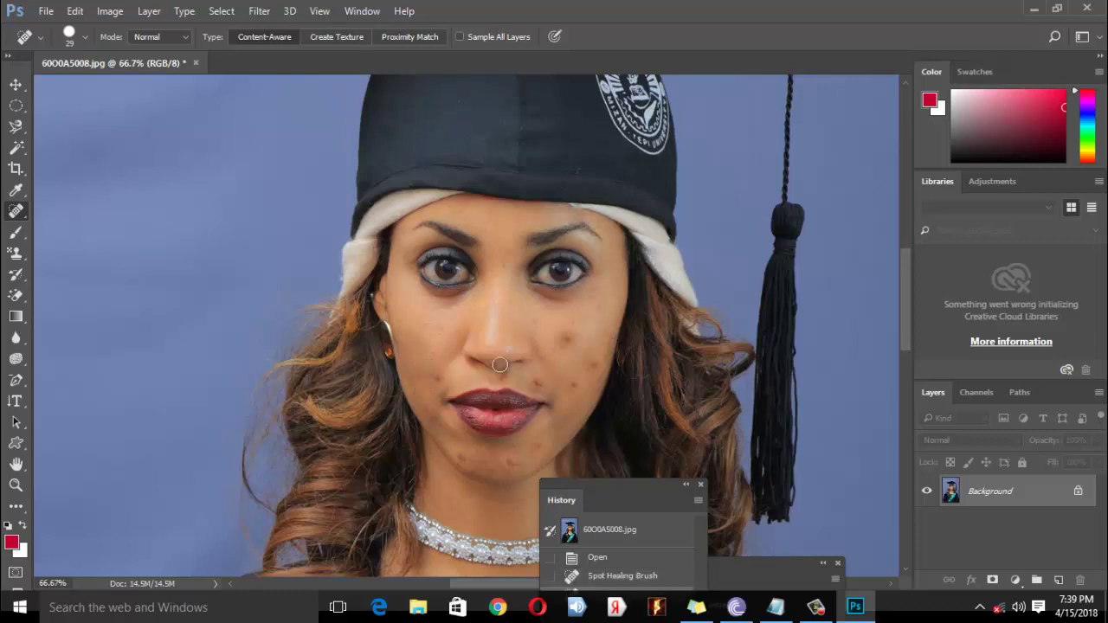
- Switch to the Healing Brush, sample clean cheek skin as source, and heal the spot near the chin
right_click(14, 212)
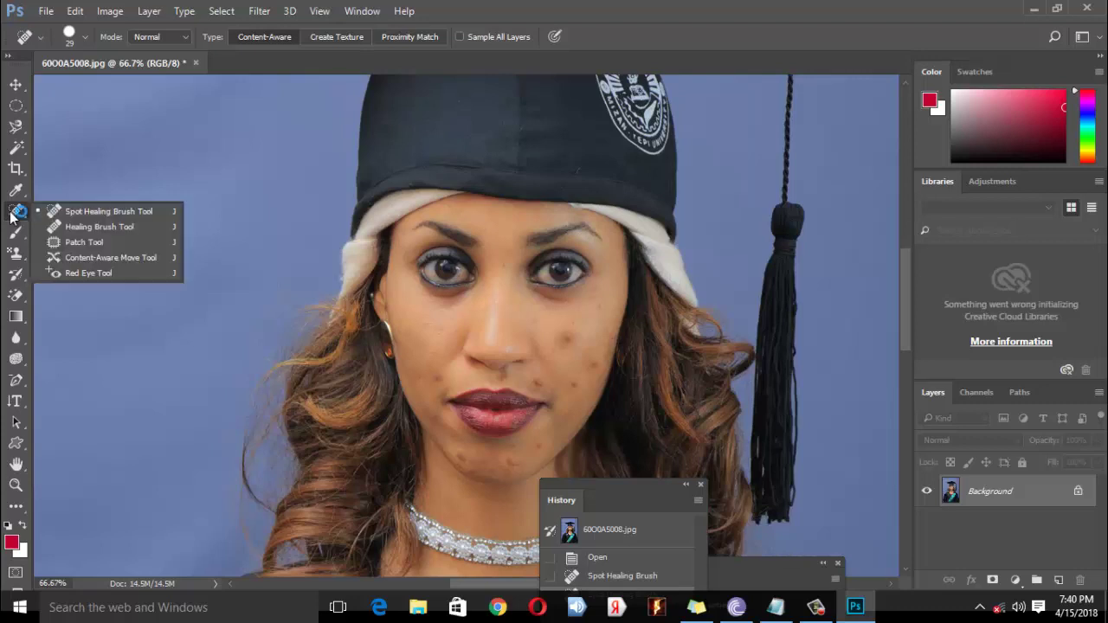
left_click(129, 226)
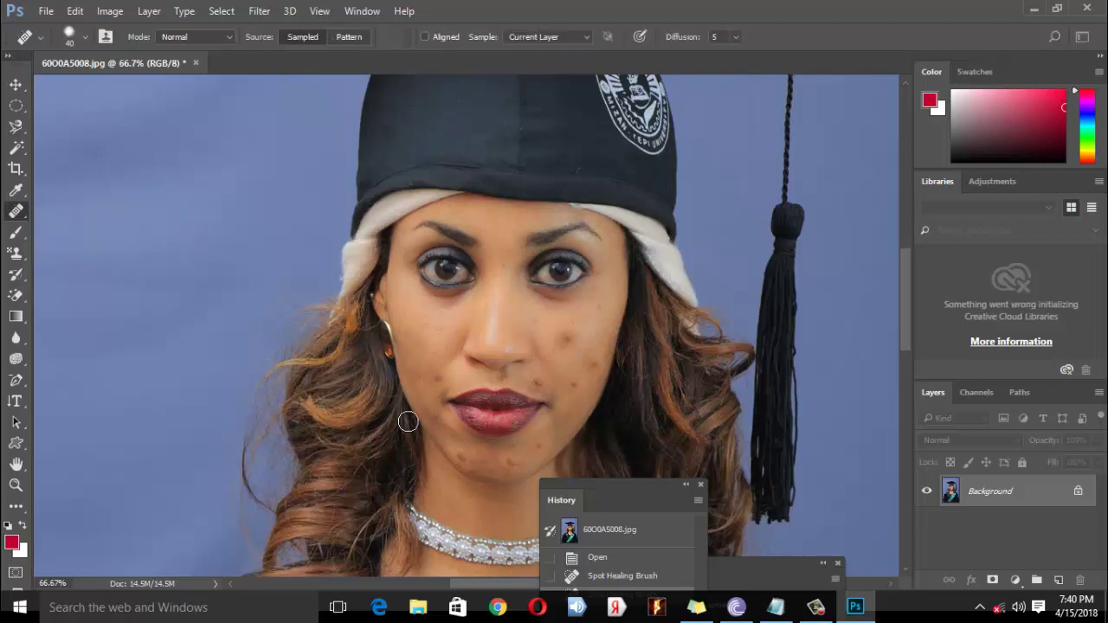
left_click(435, 378)
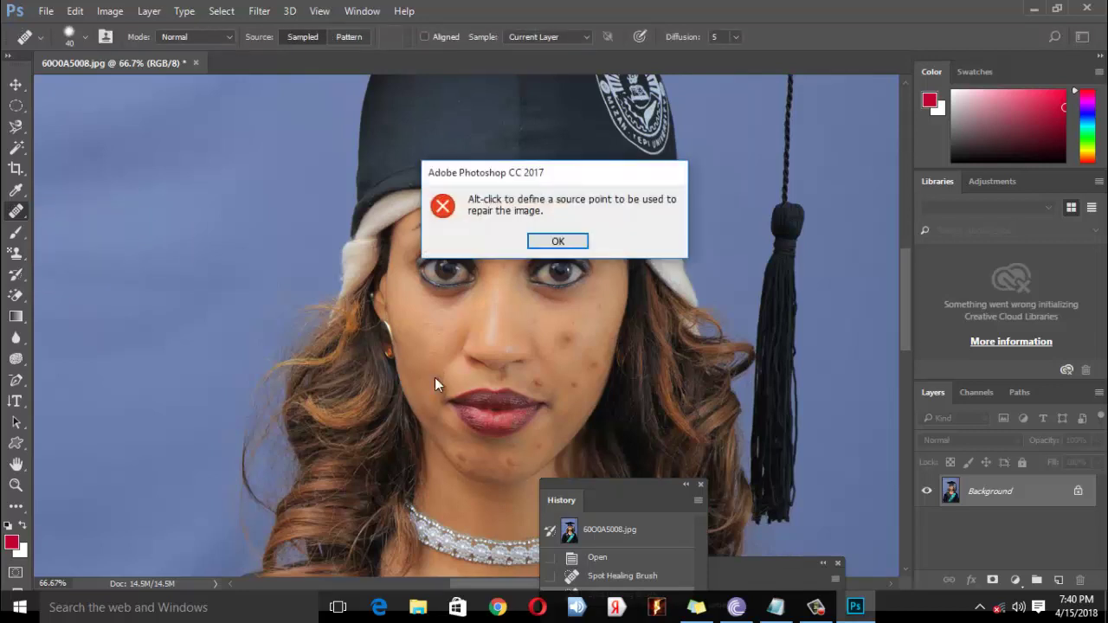
left_click(572, 239)
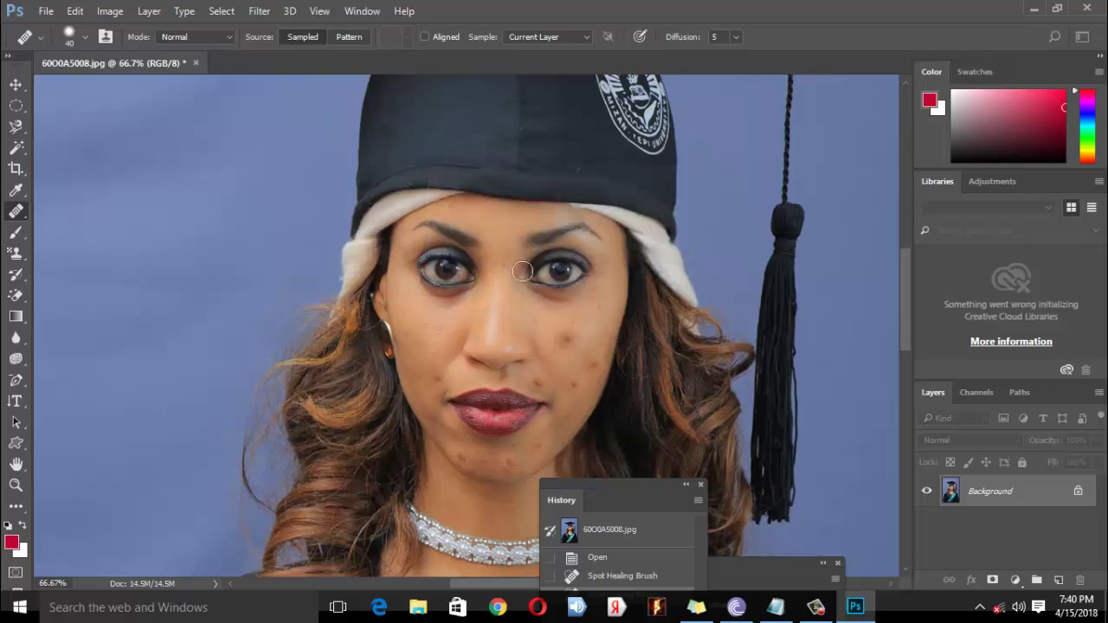
left_click(432, 339, "alt")
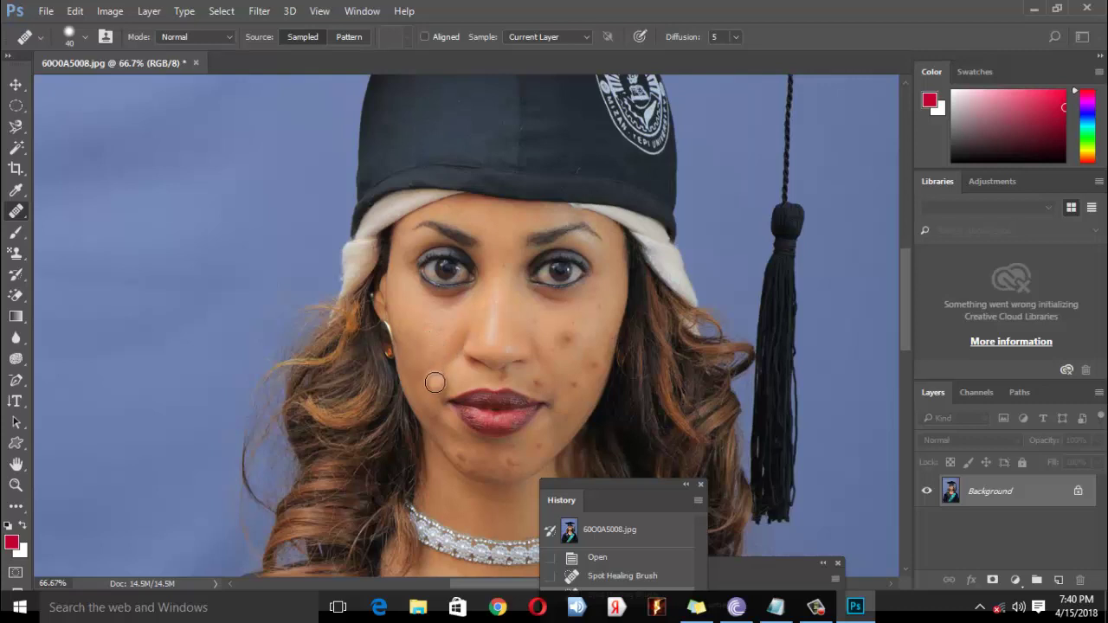
left_click(443, 389)
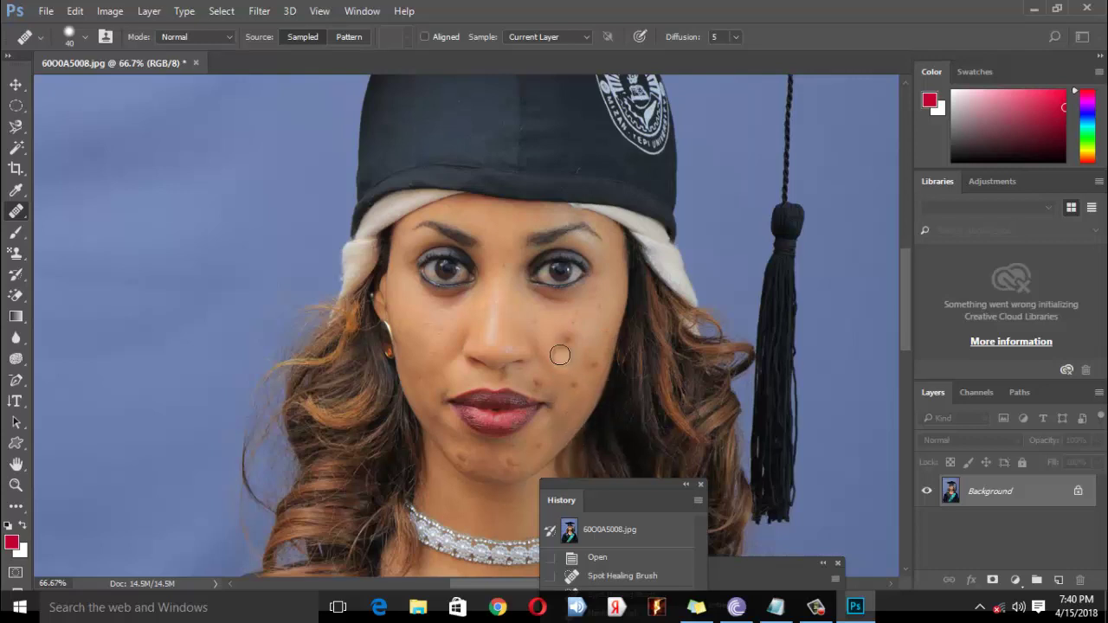
- Sample clean skin beside the nose, heal the right-cheek spots, and shrink the brush to 35 px
left_click(539, 329, "alt")
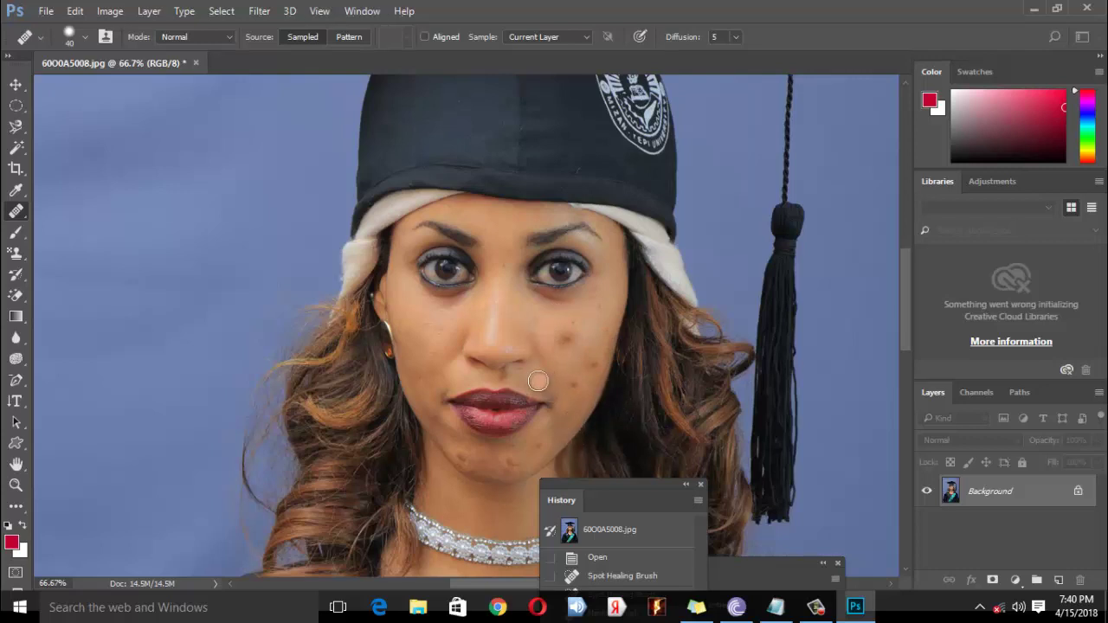
left_click(545, 325, "alt")
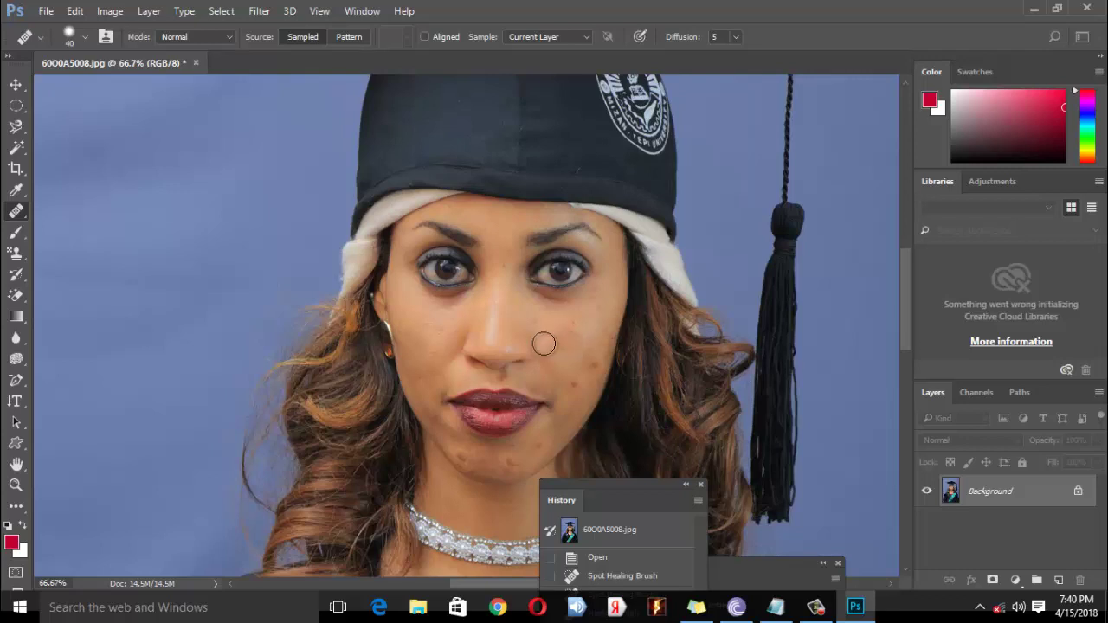
left_click(545, 328, "alt")
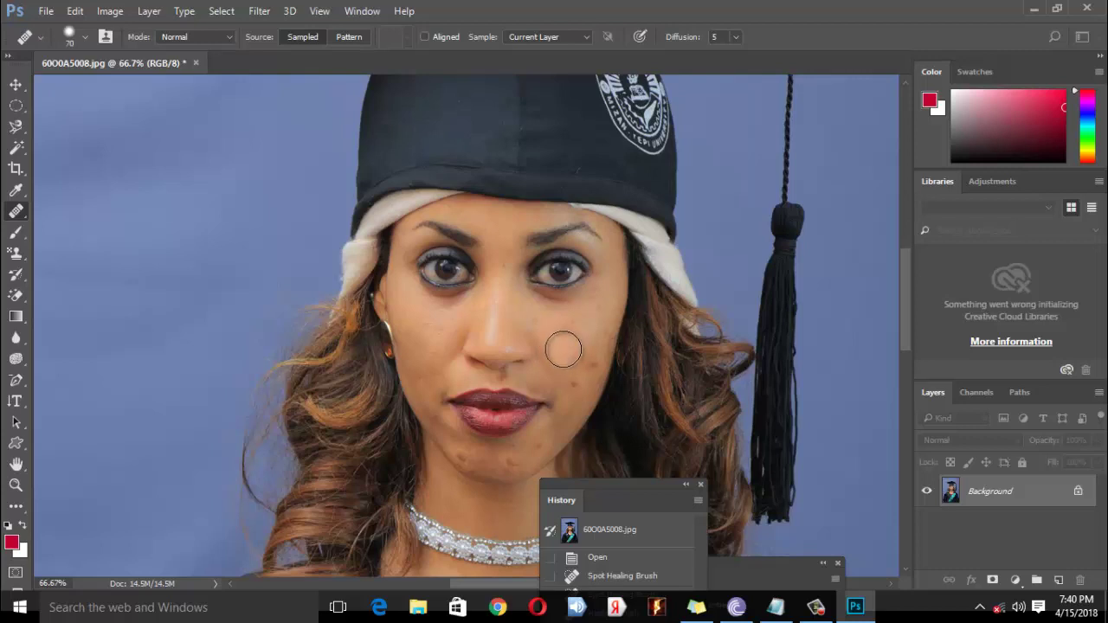
left_click(610, 359)
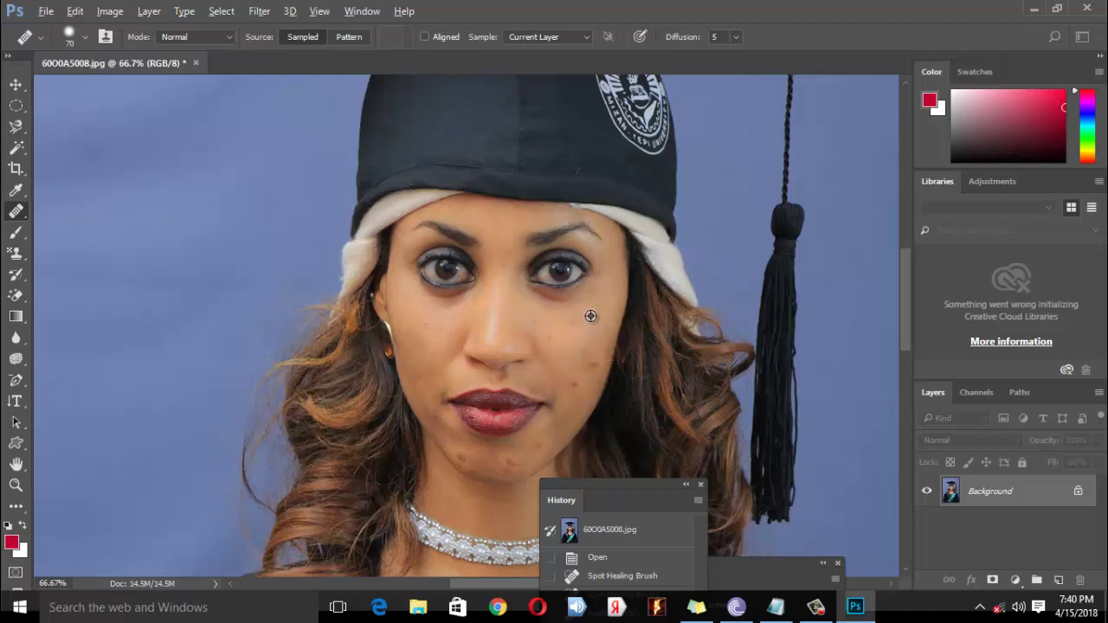
left_click(594, 363)
key("bracketleft")
key("bracketleft")
key("bracketleft")
key("bracketleft")
key("bracketleft")
- Zoom to 100% and heal the small leftover spot on the right cheek
key("ctrl+minus")
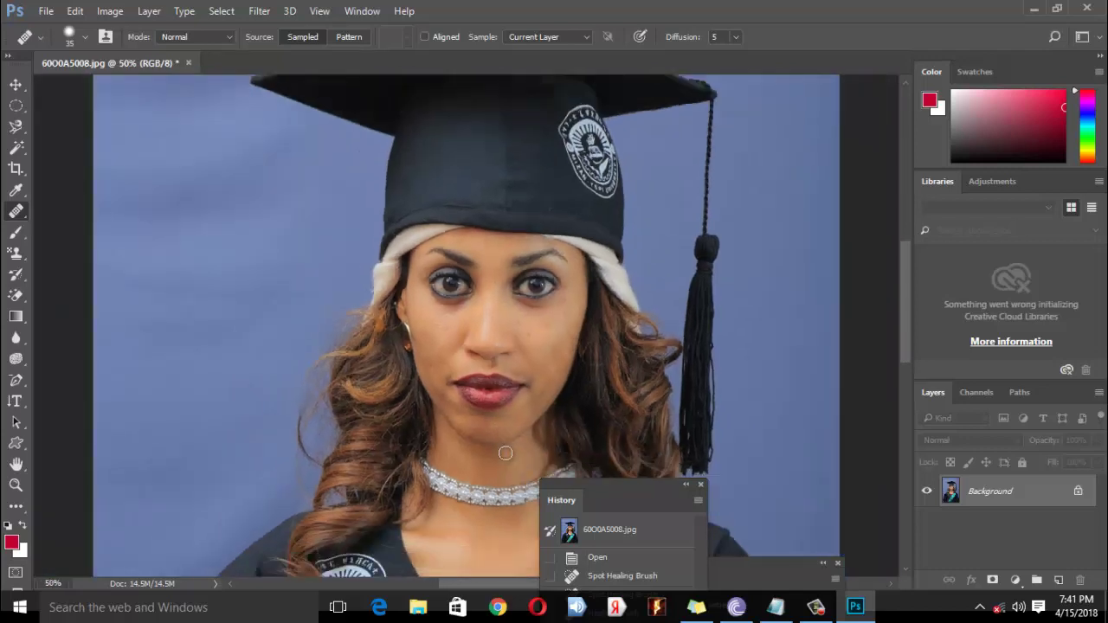
key("ctrl+plus")
key("ctrl+plus")
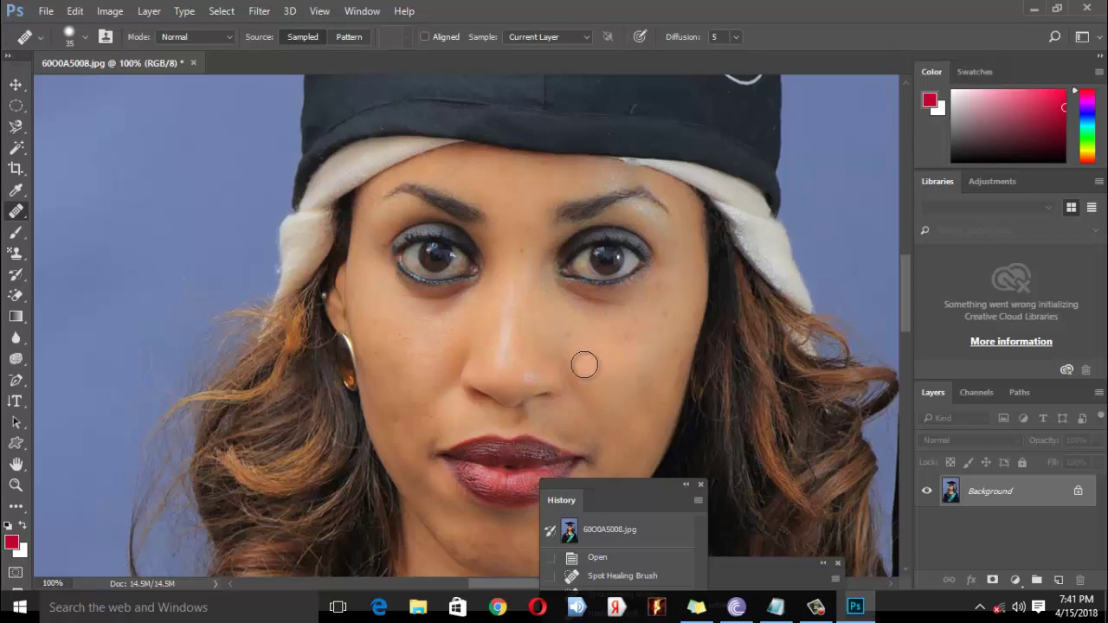
left_click(610, 379)
key("ctrl+minus")
key("ctrl+minus")
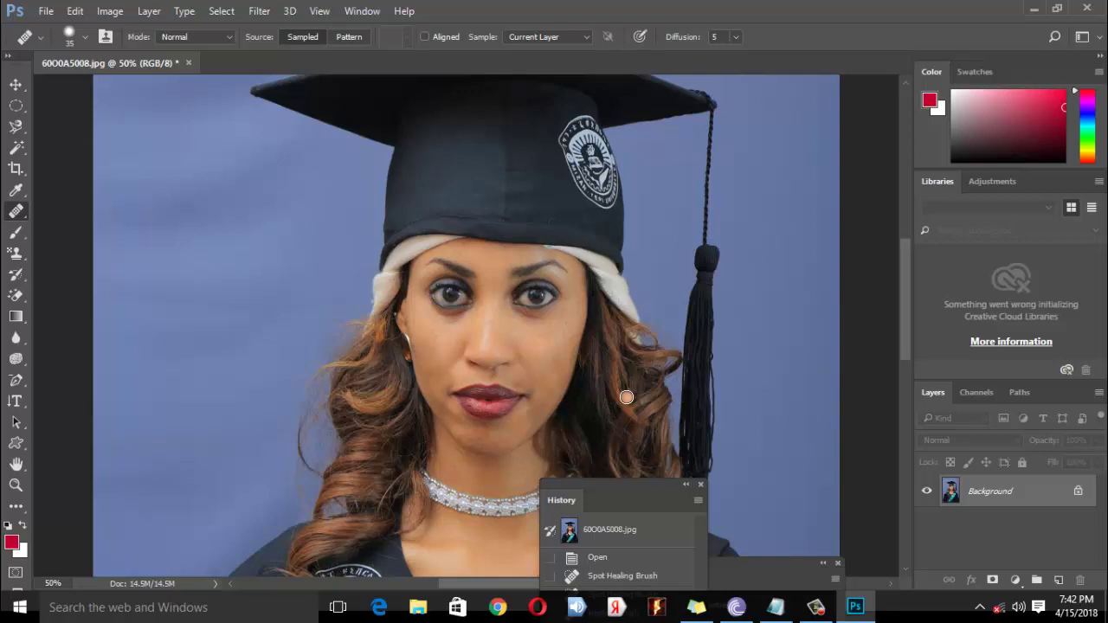
- Duplicate the Background layer to create a Background copy layer
right_click(1019, 496)
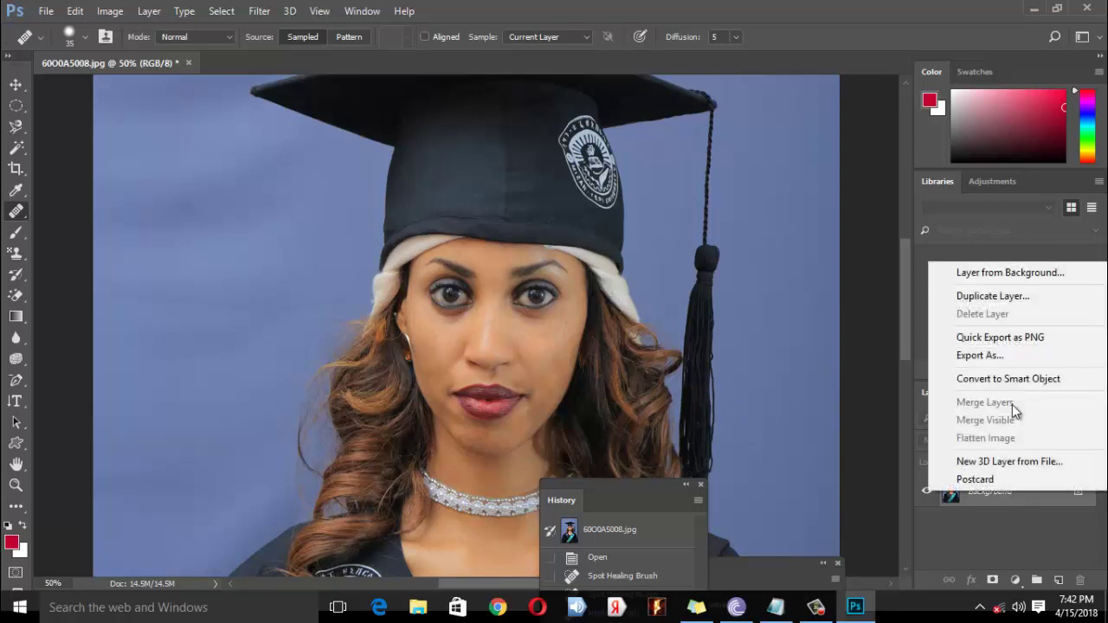
left_click(981, 500)
right_click(978, 500)
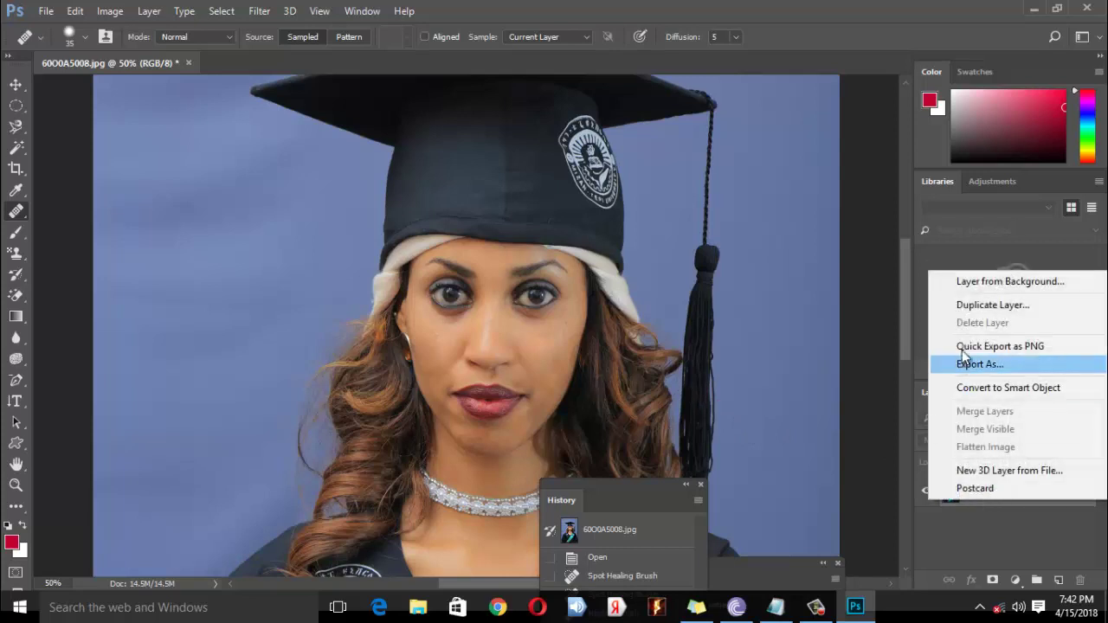
left_click(994, 306)
left_click(697, 179)
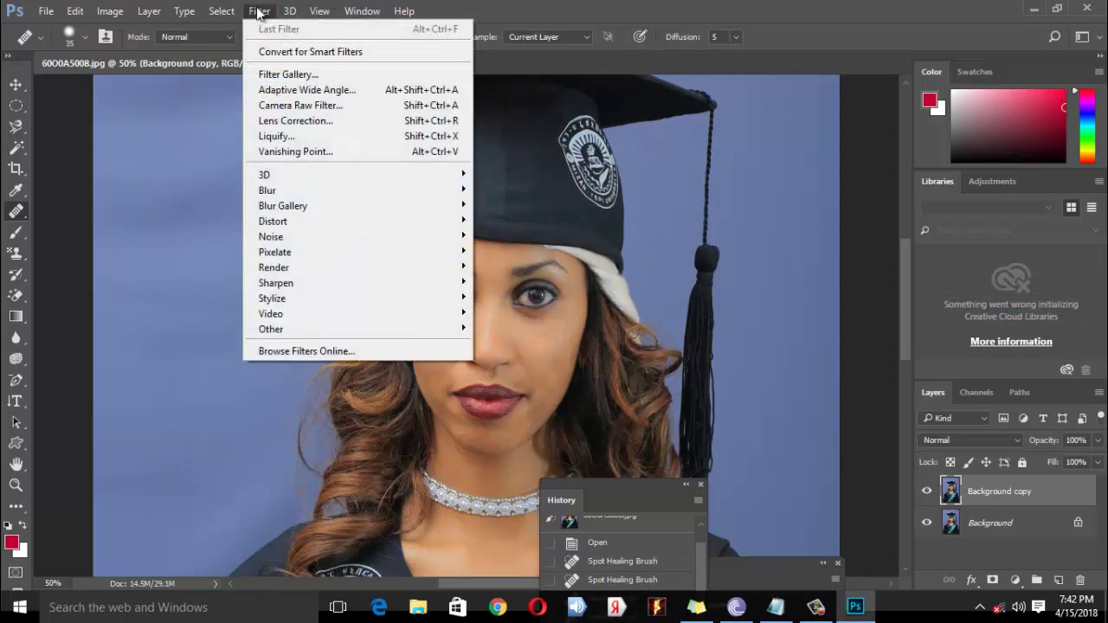
- Apply Surface Blur to Background copy with radius 20 and threshold 21
mouse_move(334, 189)
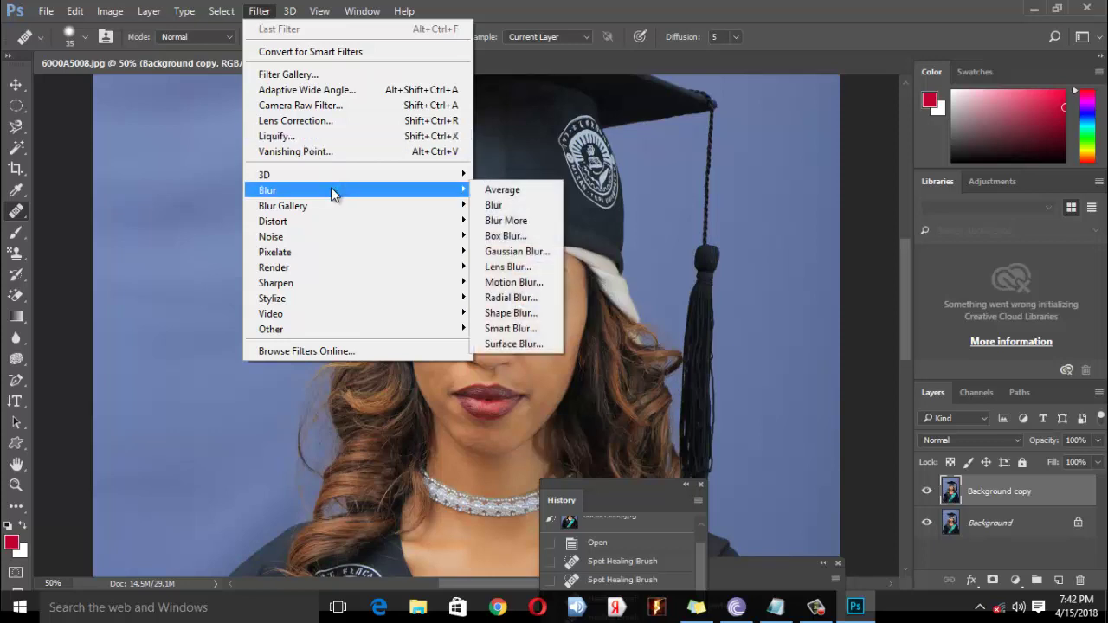
left_click(523, 343)
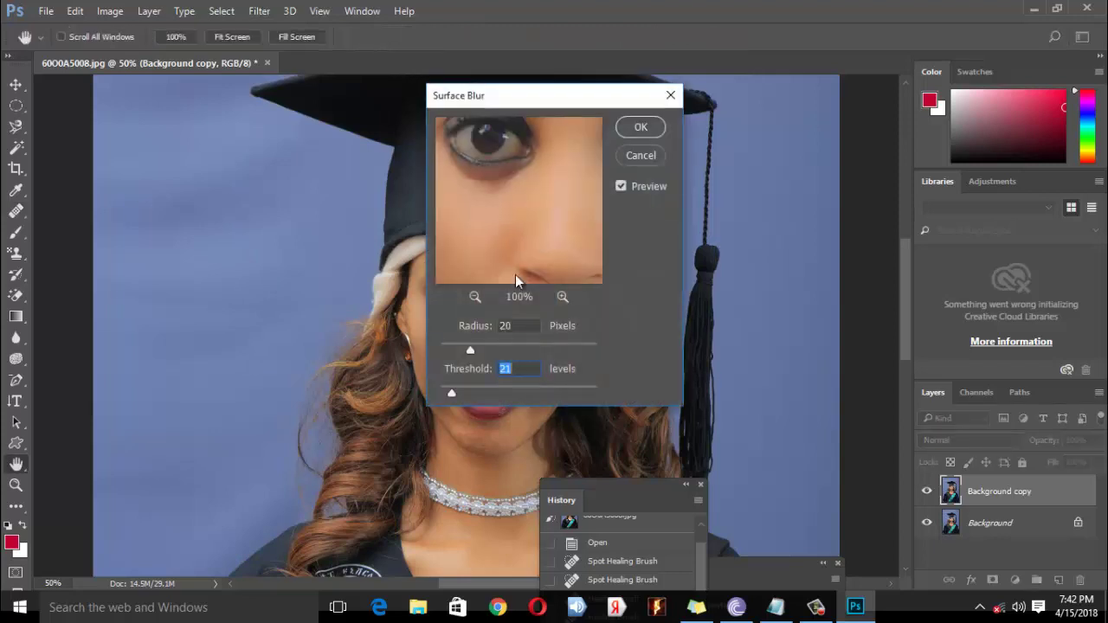
left_click_drag(519, 103, 760, 116)
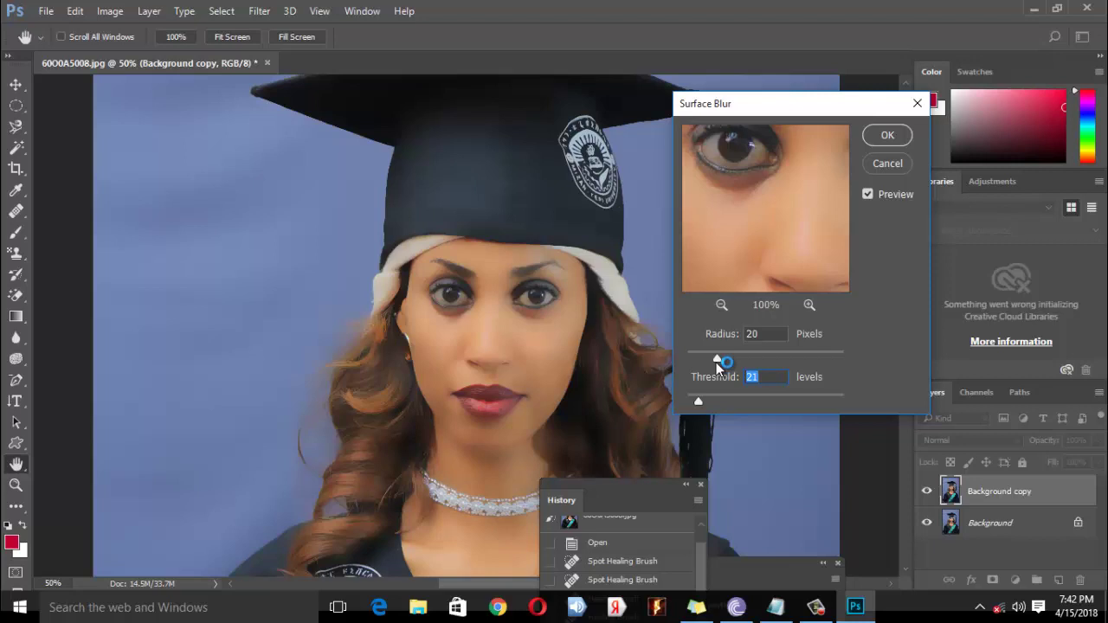
left_click_drag(719, 357, 709, 356)
left_click_drag(700, 402, 698, 404)
left_click(743, 333)
double_click(744, 333)
type("20")
left_click(888, 136)
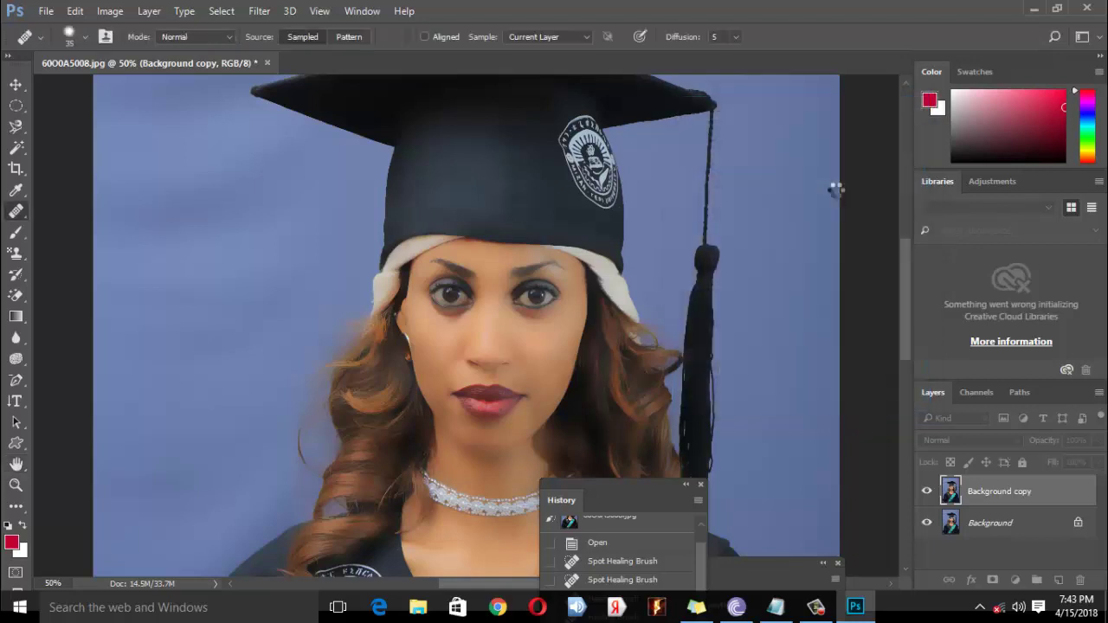
- Heal a remaining skin spot and give Background copy a single layer mask
left_click(806, 511)
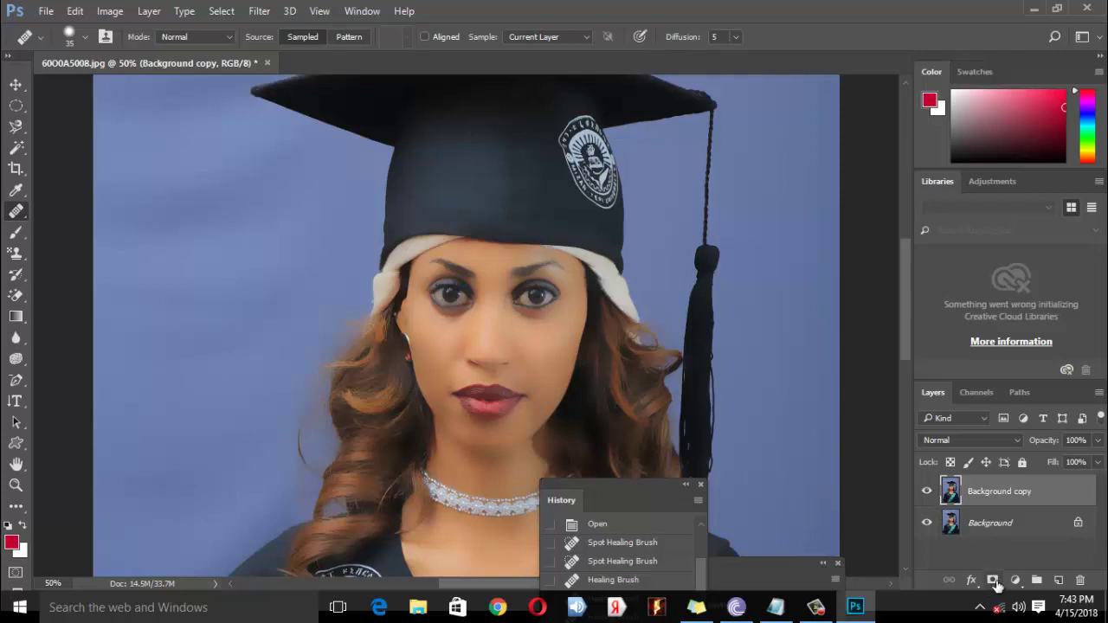
left_click(994, 580)
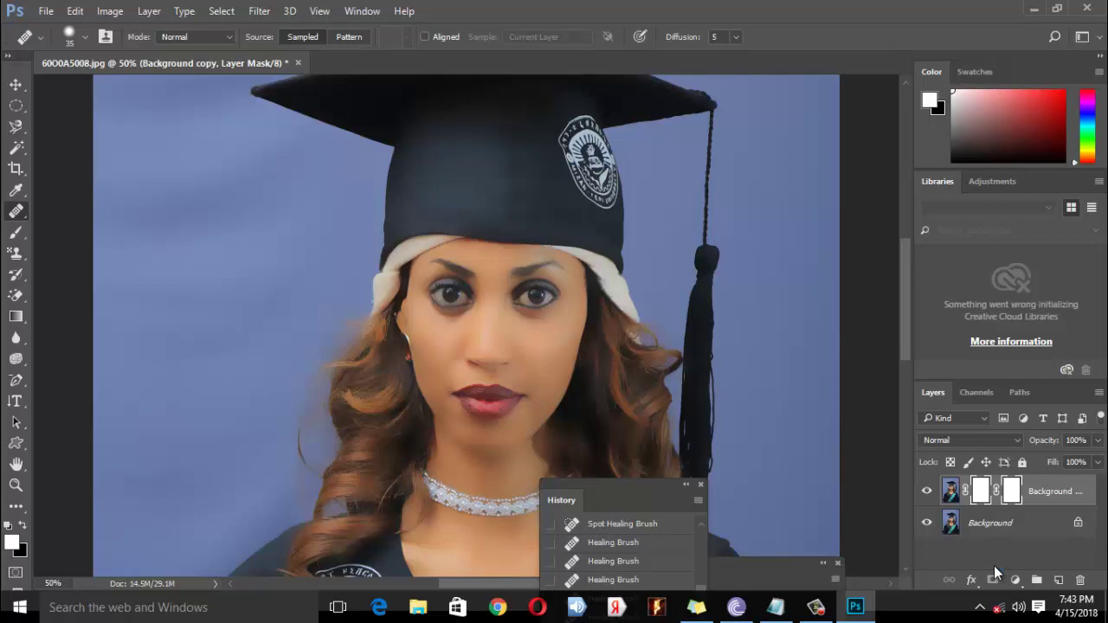
key("ctrl+z")
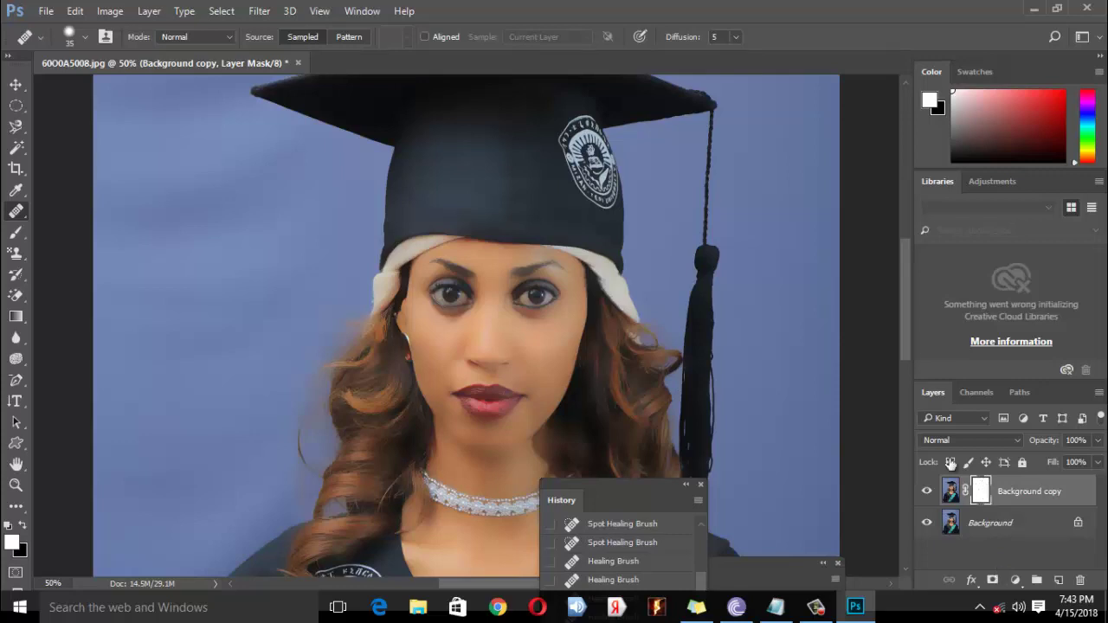
- Fill the layer mask with black (#000000) using the Paint Bucket Tool
left_click(21, 318)
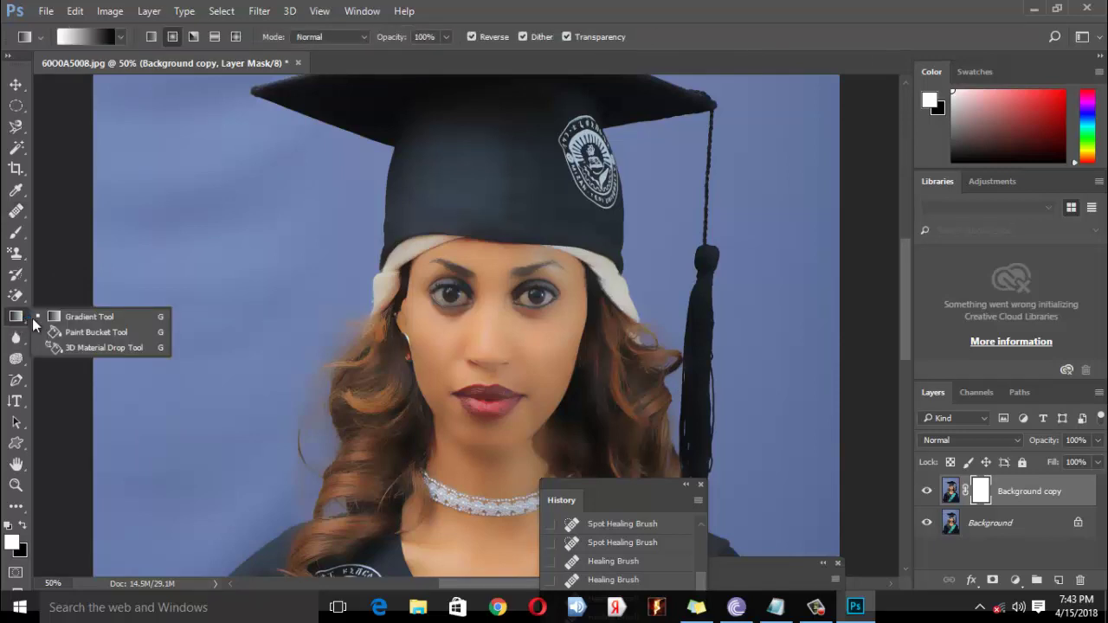
left_click(107, 334)
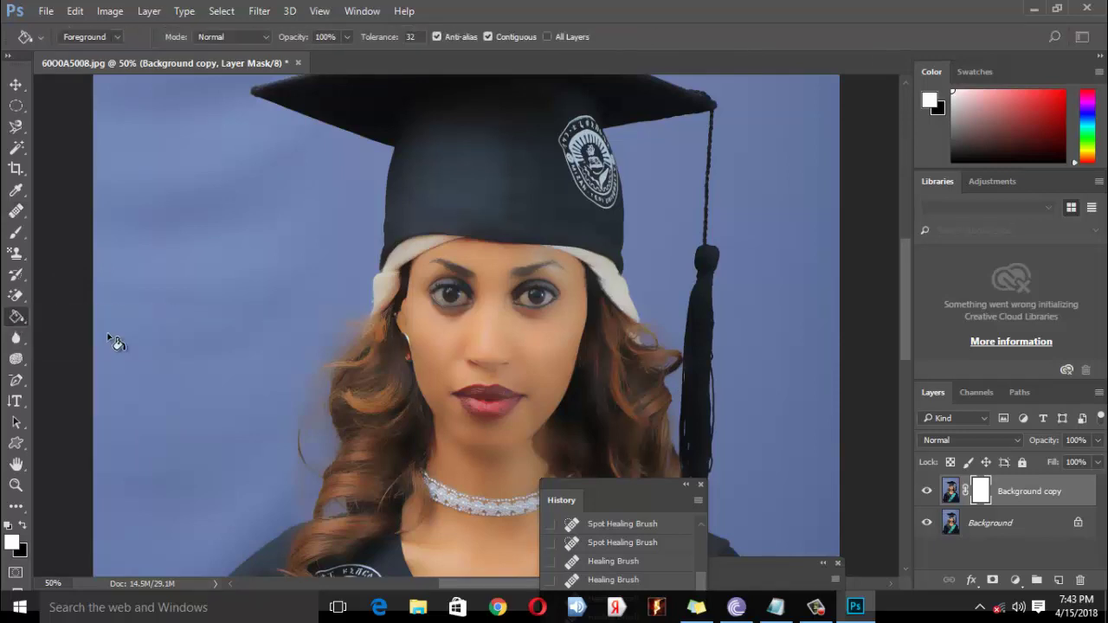
left_click(11, 542)
type("000000")
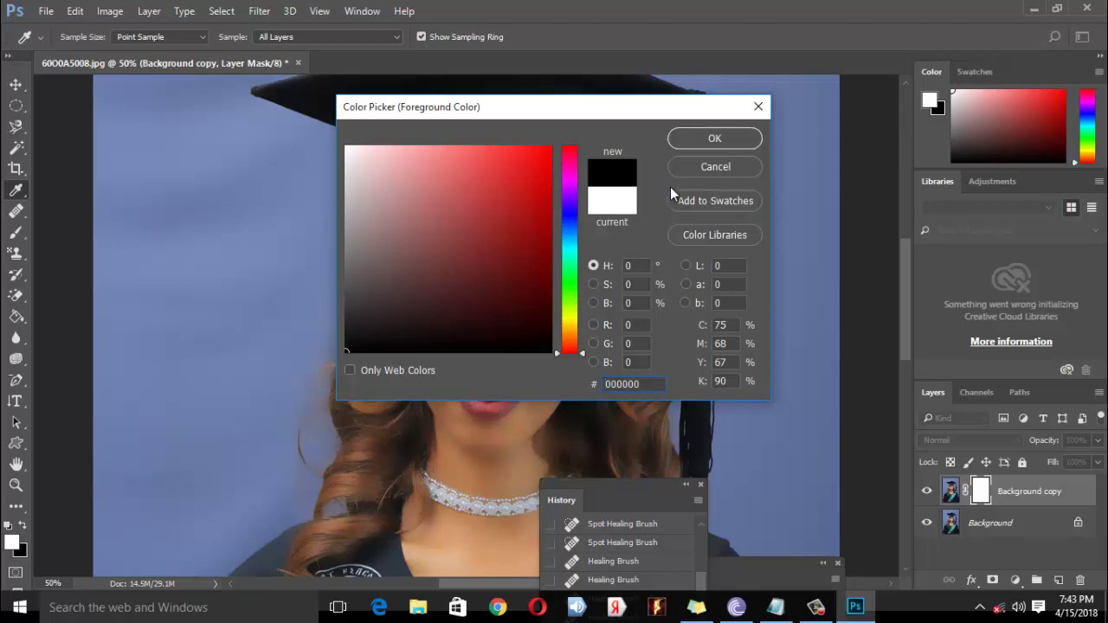
left_click(714, 138)
key("g")
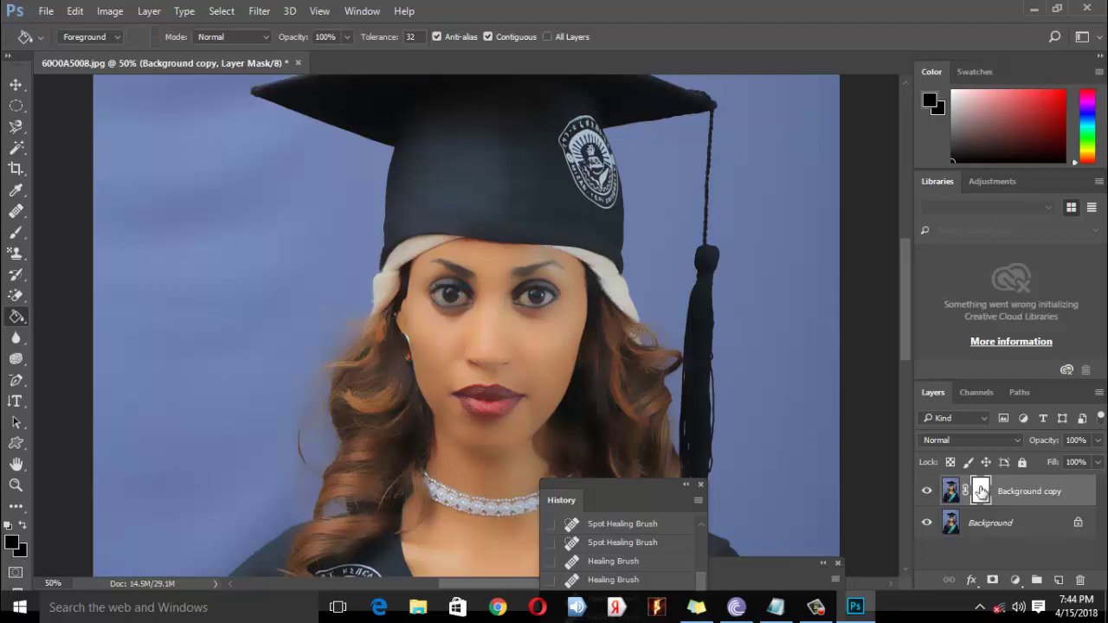
left_click(531, 344)
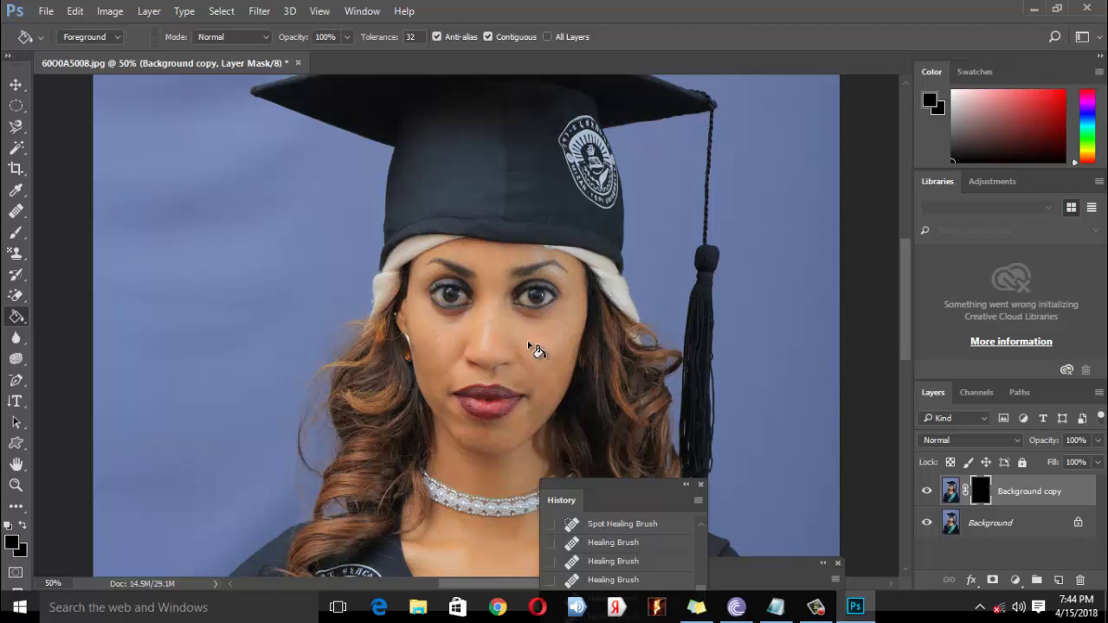
- Select the Brush Tool with white (#ffffff) as the foreground colour
right_click(18, 232)
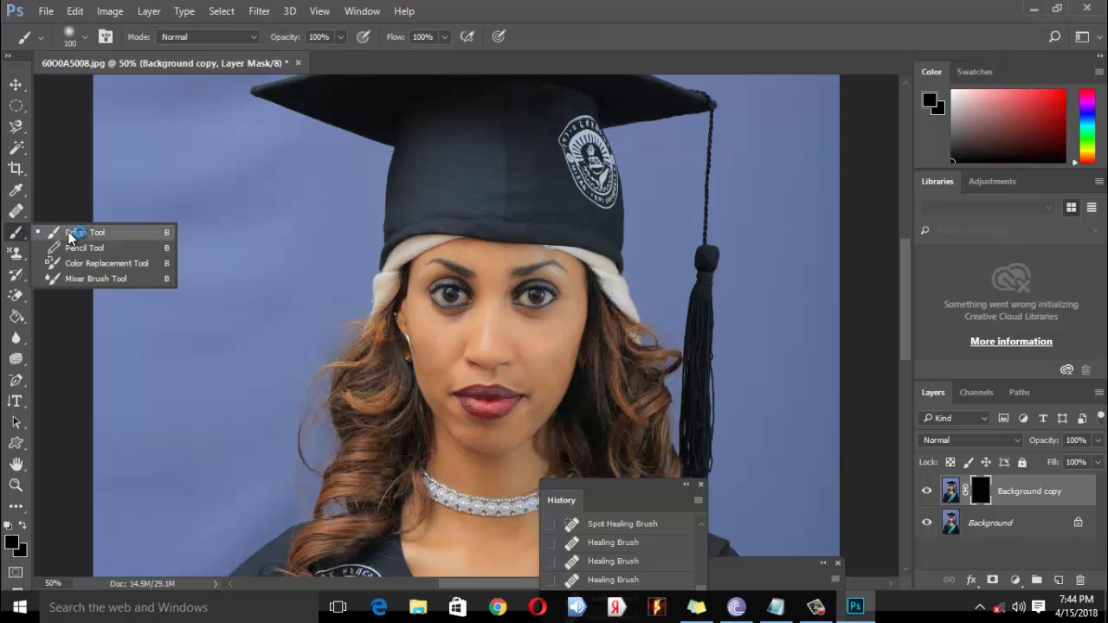
left_click(81, 228)
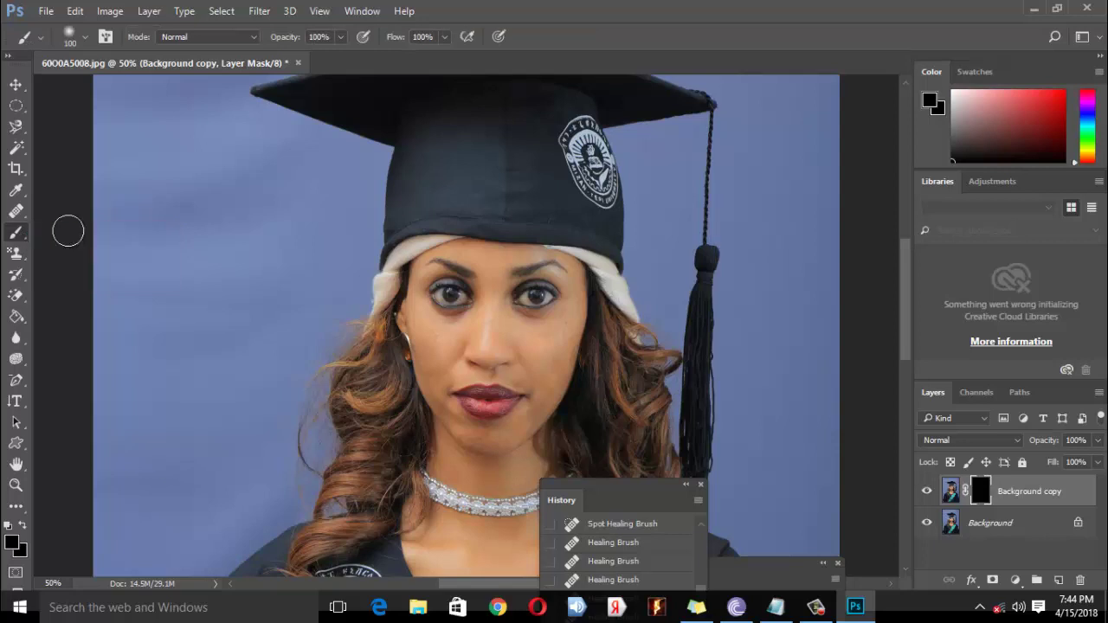
left_click(13, 544)
type("ffffff")
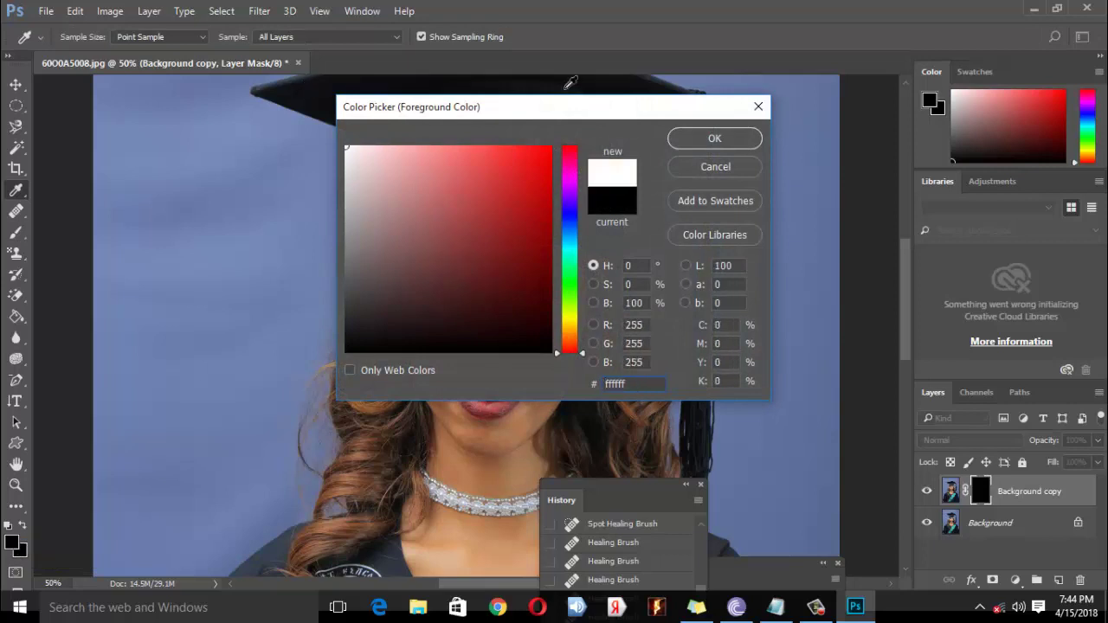
left_click(715, 139)
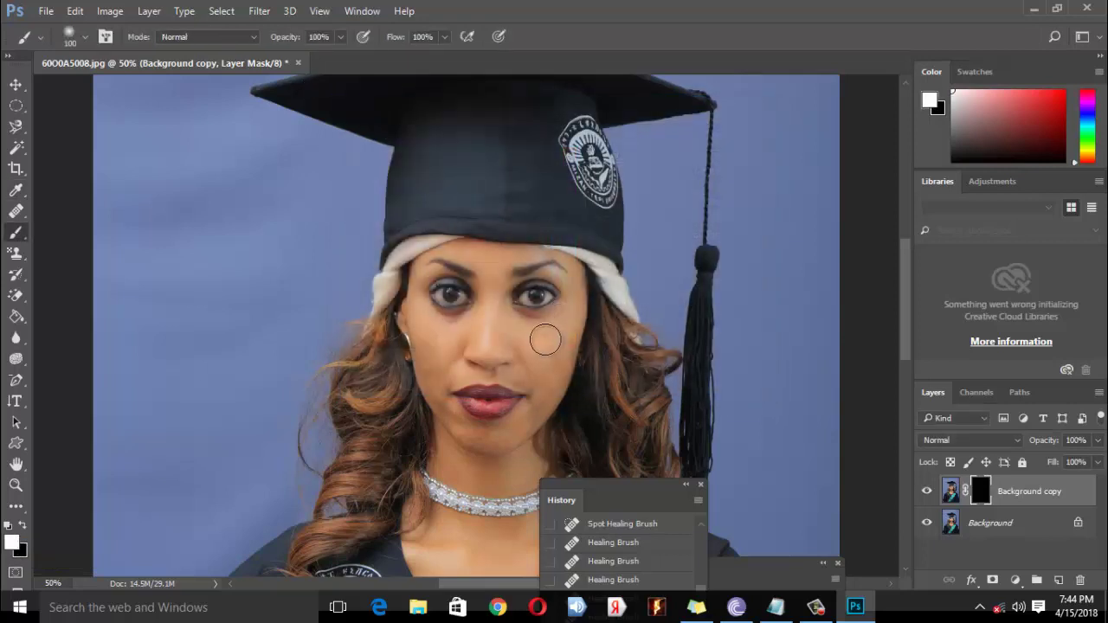
- Paint white on the mask over the forehead and skin areas using 50–90 px brushes
key("bracketleft")
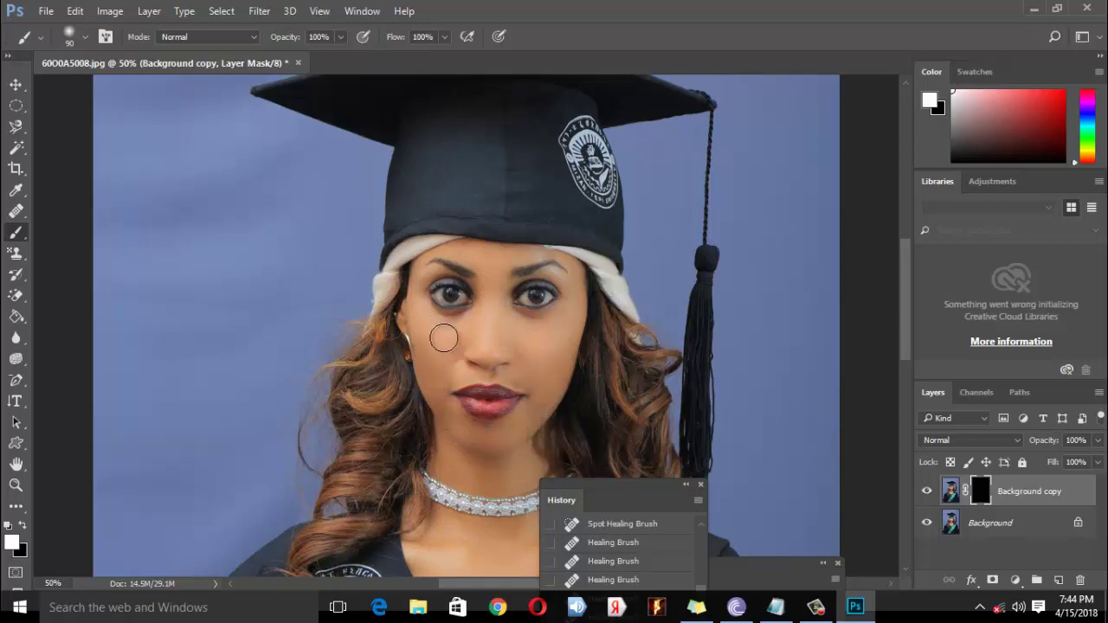
left_click_drag(502, 269, 499, 258)
key("bracketleft")
key("bracketleft")
key("bracketleft")
key("bracketleft")
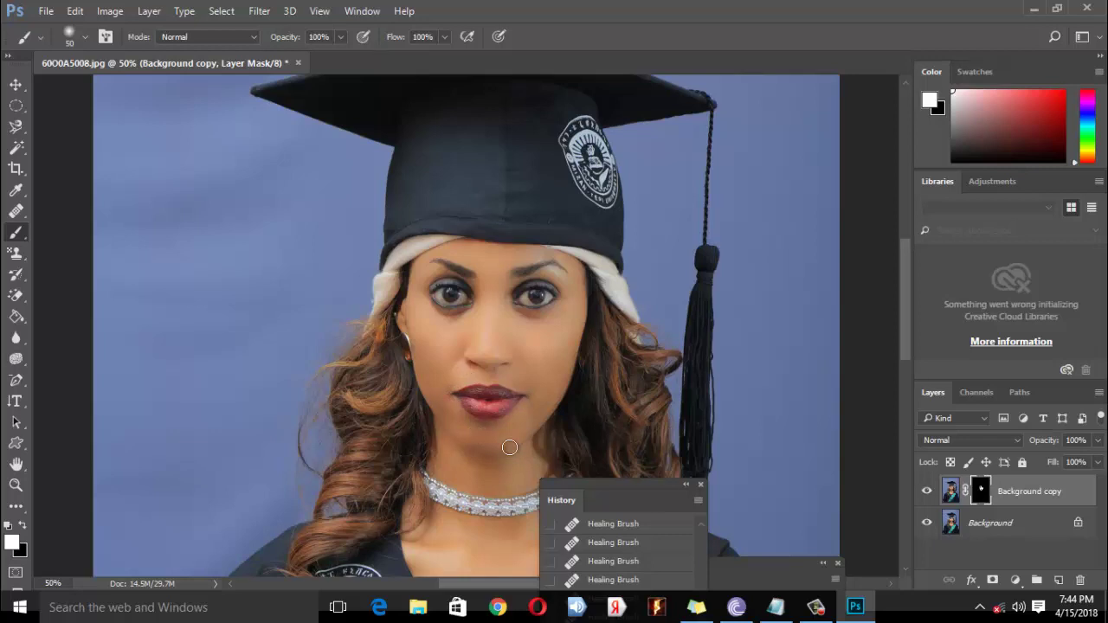
left_click_drag(905, 322, 906, 363)
key("bracketright")
key("bracketright")
key("bracketright")
key("bracketright")
key("bracketright")
key("bracketright")
key("bracketright")
key("bracketright")
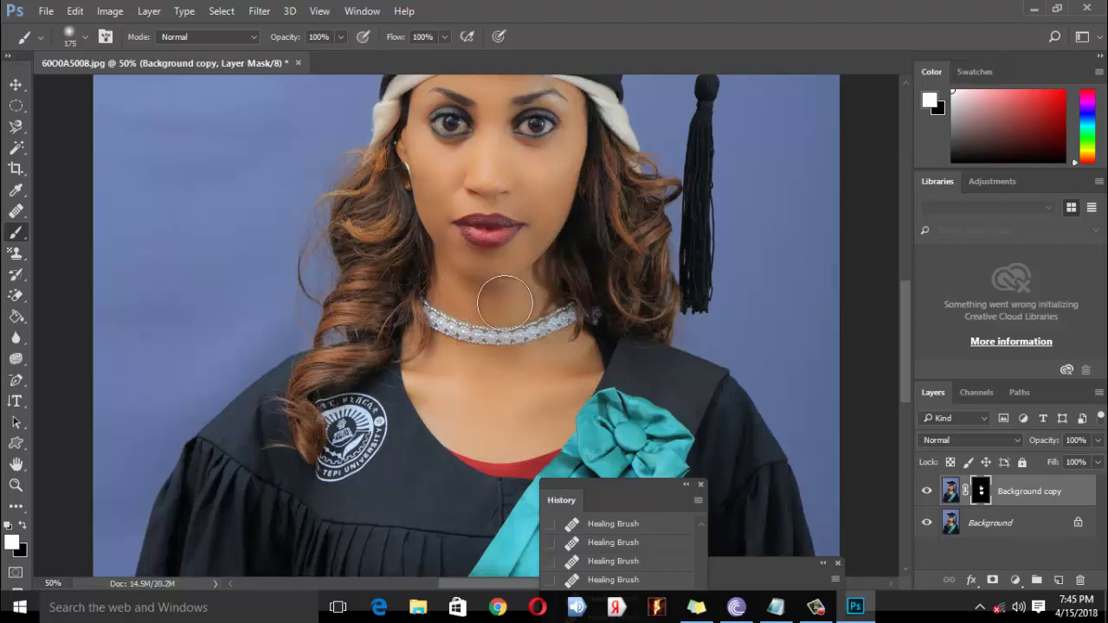
key("bracketleft")
key("bracketleft")
key("bracketleft")
key("bracketleft")
mouse_move(905, 375)
left_mouse_down()
mouse_move(902, 322)
mouse_move(907, 335)
left_mouse_up()
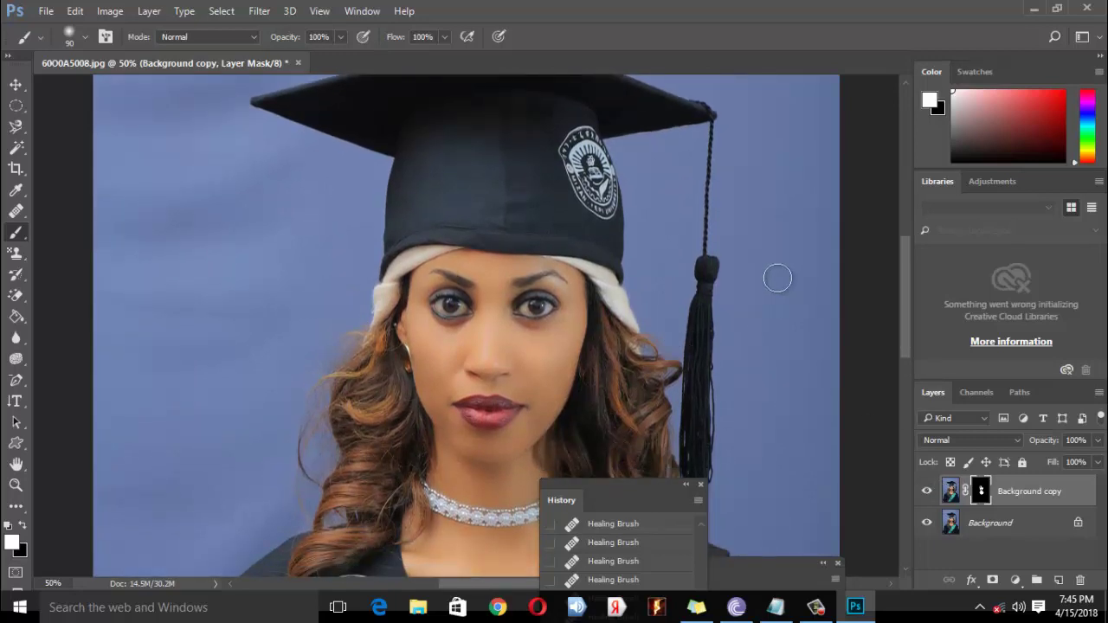
- Bring up the History panel and move it higher and to the right on screen
left_click(362, 12)
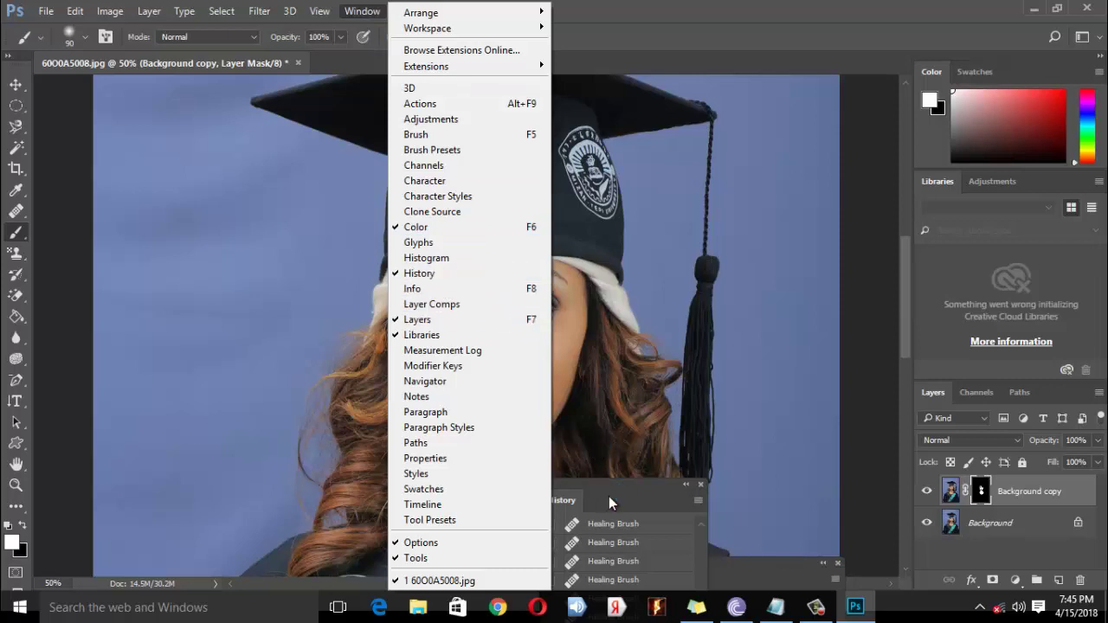
left_click_drag(609, 496, 631, 379)
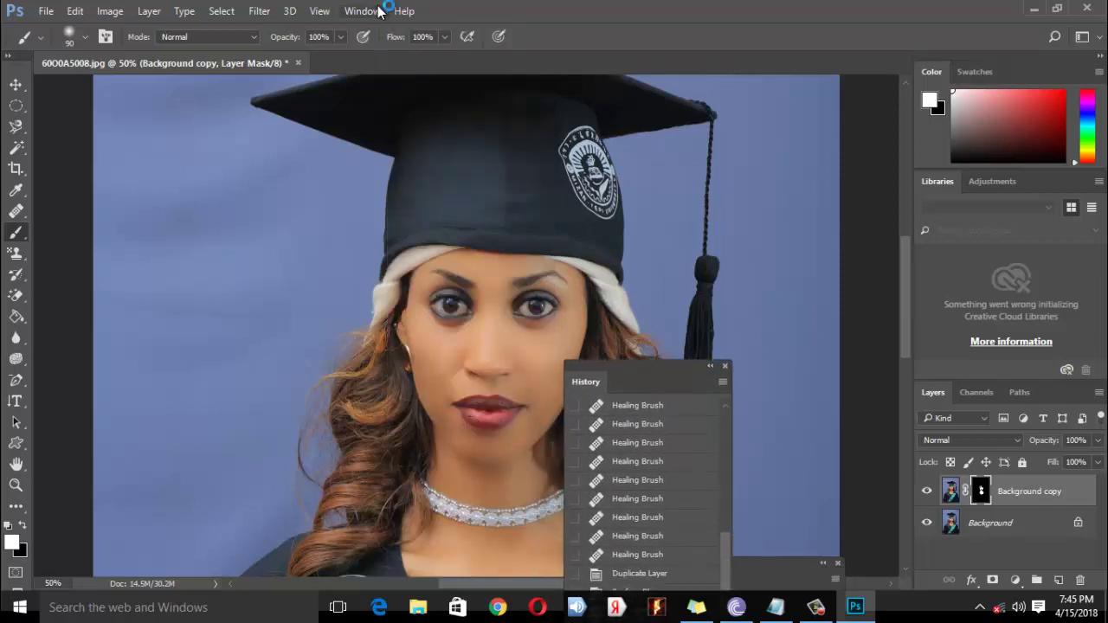
left_click(376, 11)
left_click(635, 364)
left_click_drag(634, 365, 694, 263)
- Compare the original unretouched snapshot with the retouched photo, finishing on the last Brush Tool state
scroll(788, 346, "up", 5)
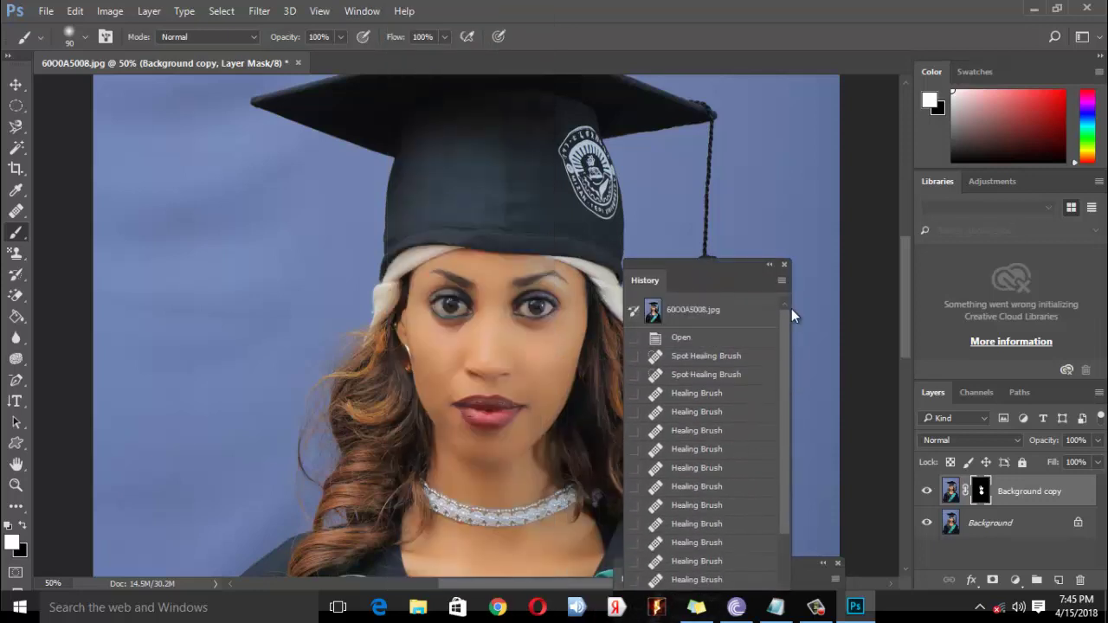
left_click(737, 311)
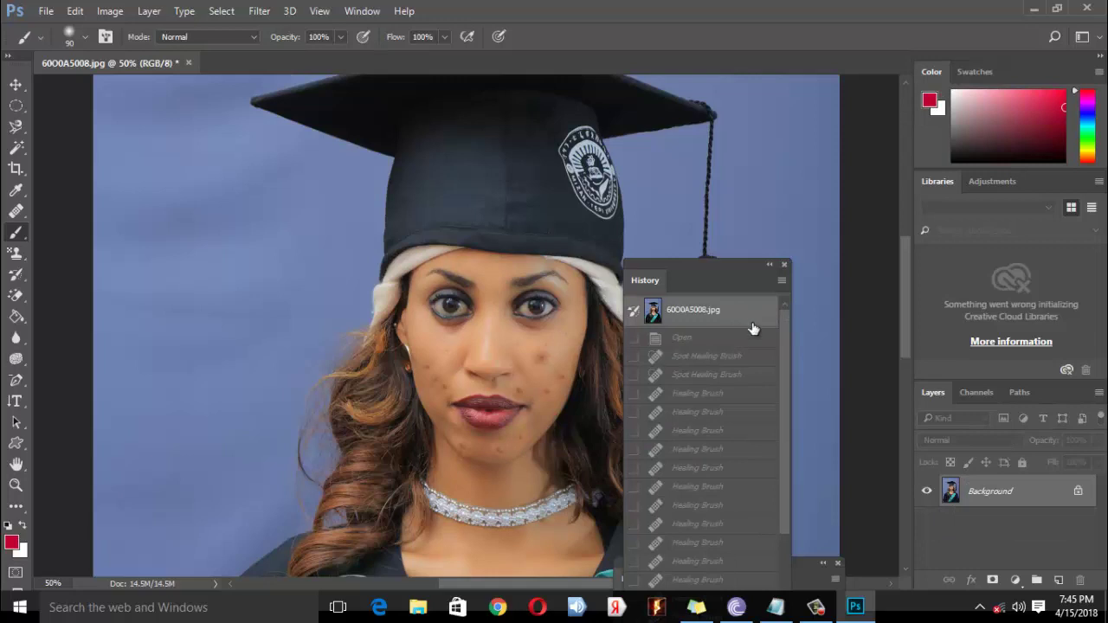
left_click_drag(784, 339, 779, 477)
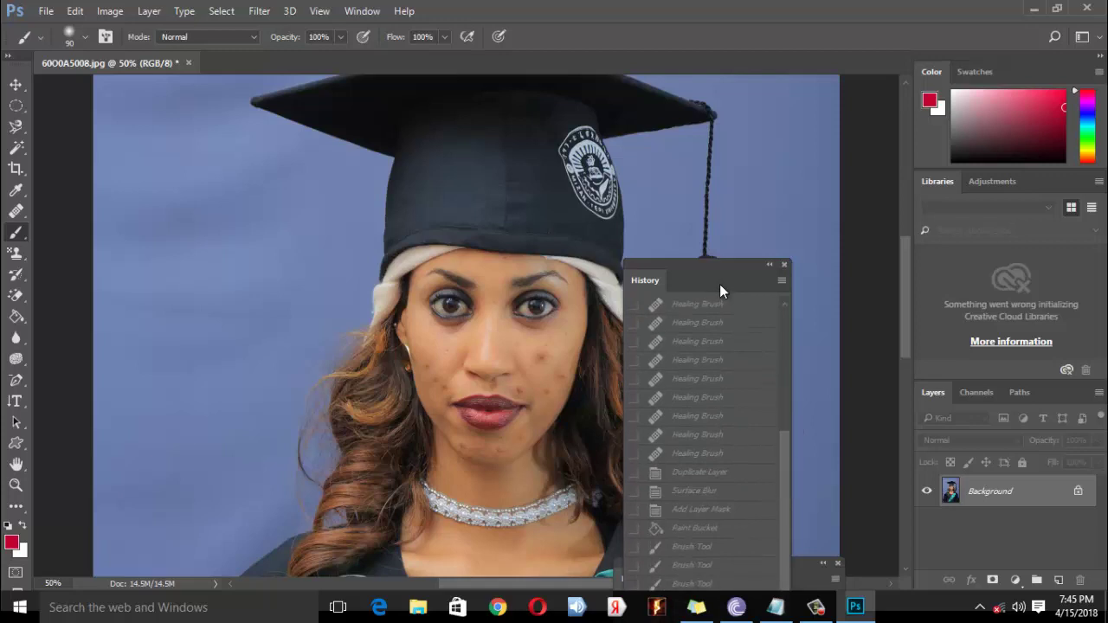
left_click_drag(720, 284, 755, 178)
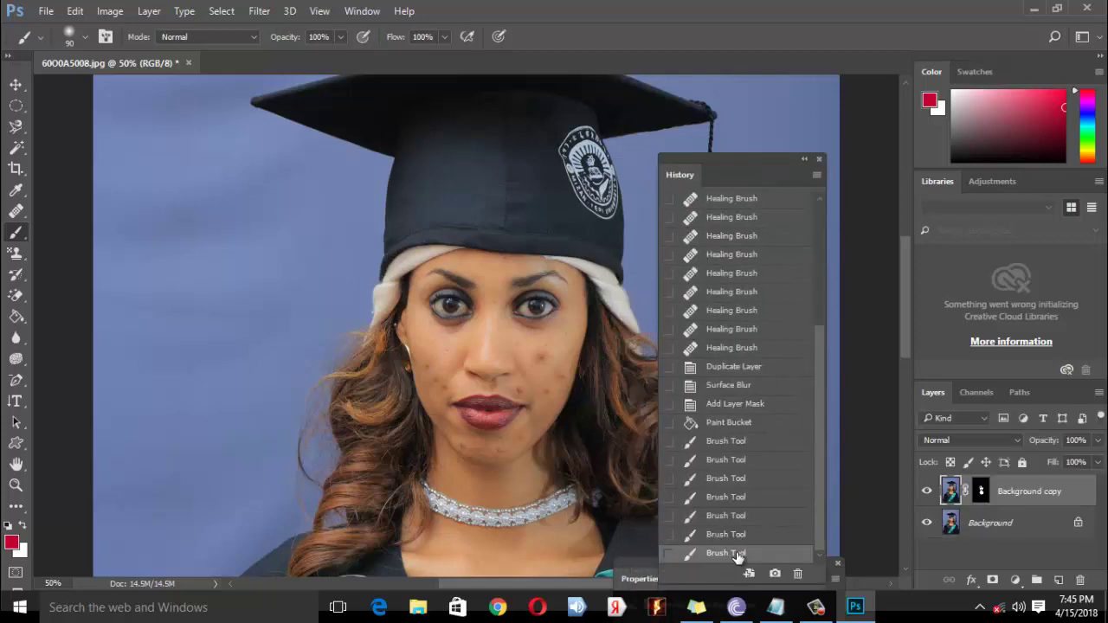
left_click_drag(821, 444, 817, 212)
left_click(743, 211)
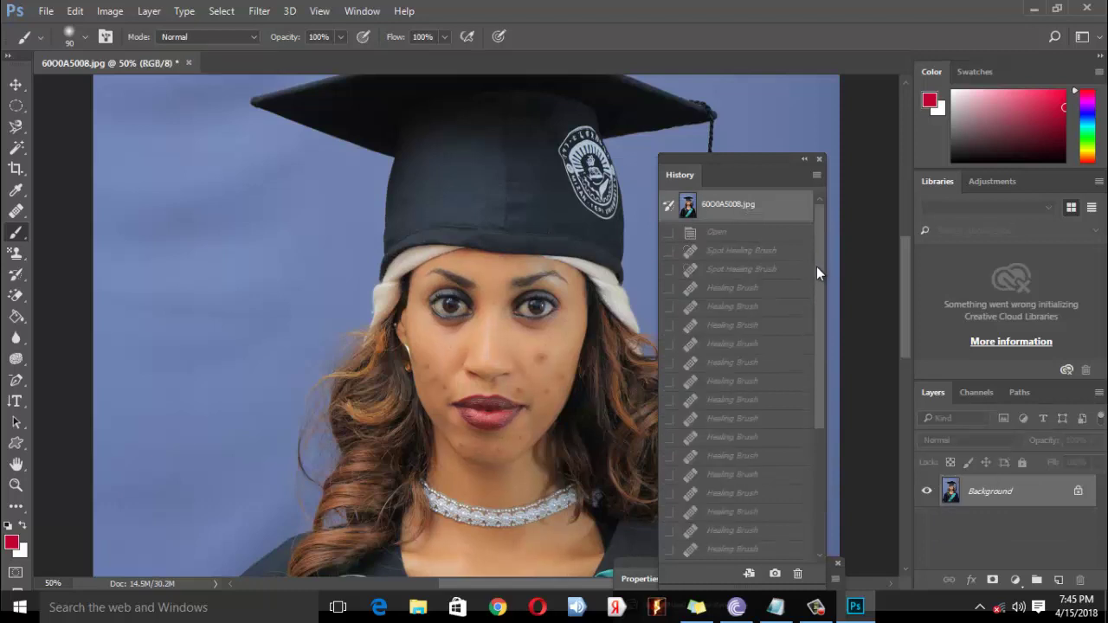
left_click_drag(819, 267, 811, 450)
left_click(706, 555)
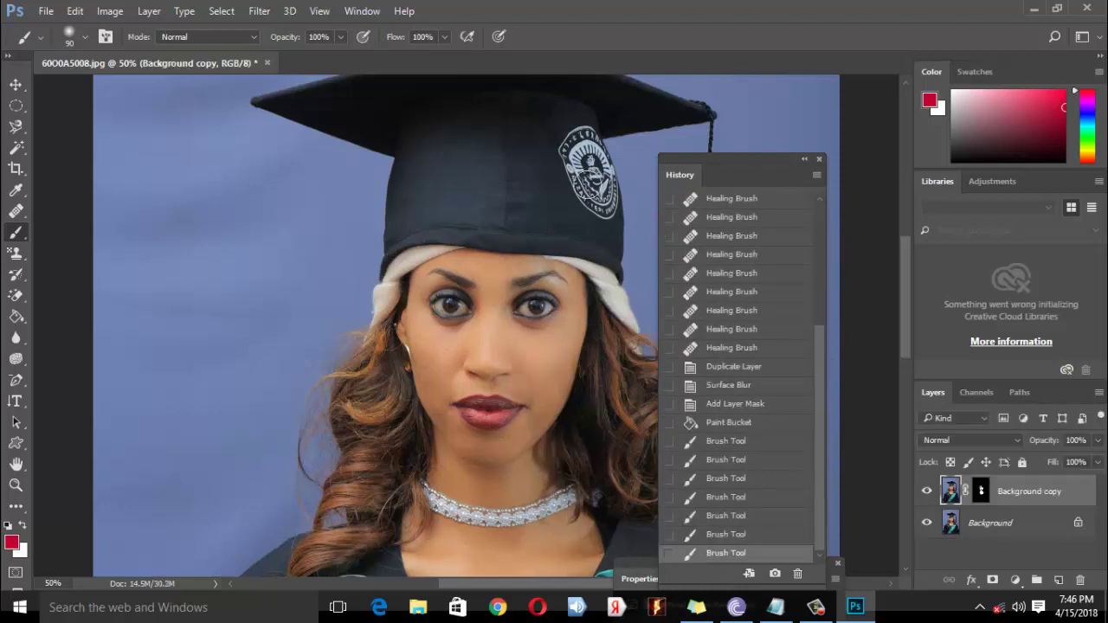